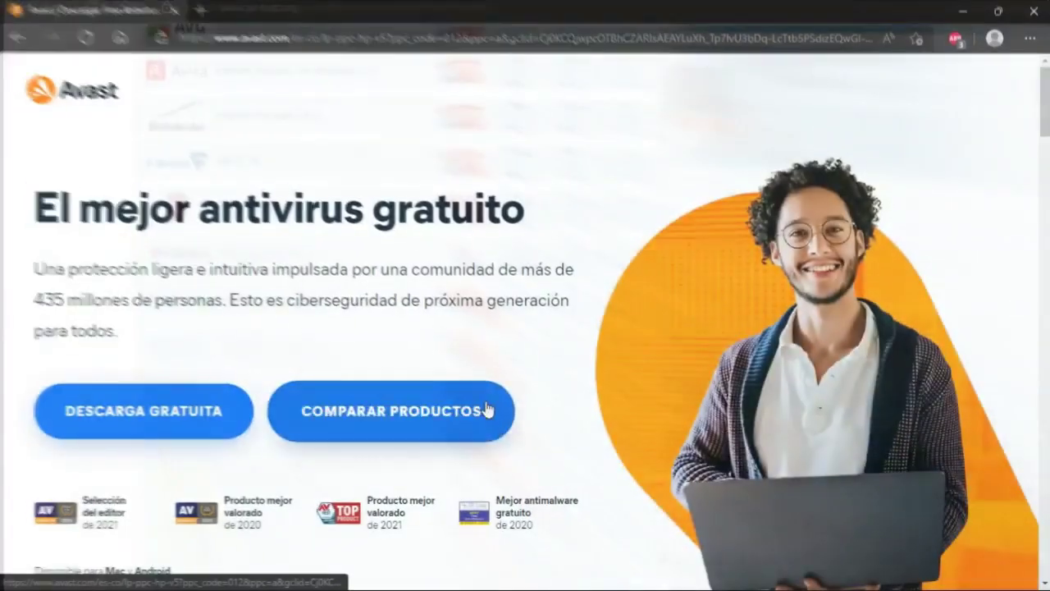
- Examine the Avast product comparison table covering Free Antivirus, Premium Security and Ultimate
scroll(593, 408, down, 3)
scroll(593, 410, up, 3)
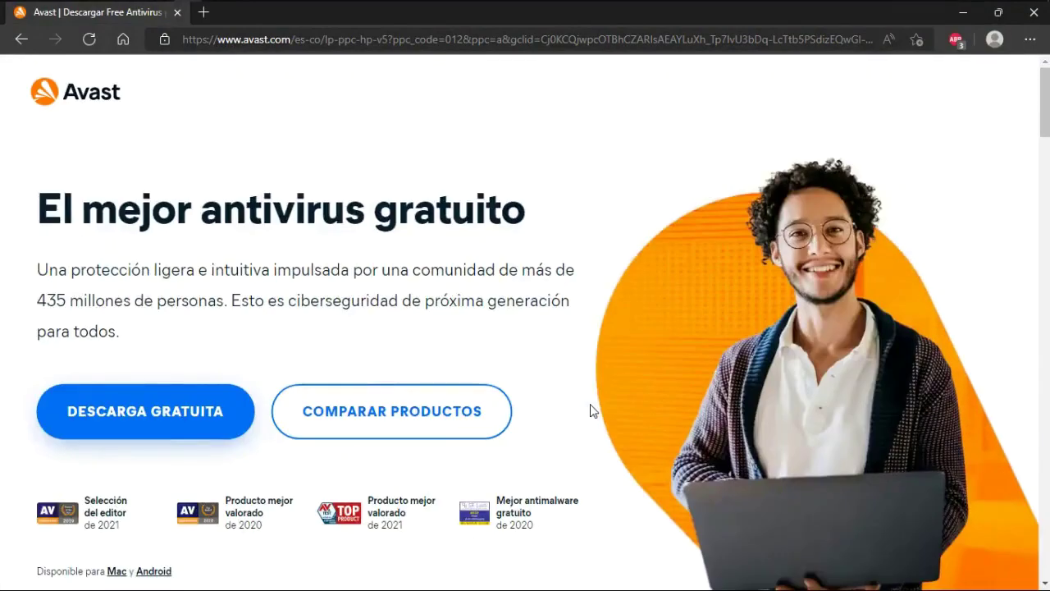
middle_click(996, 243)
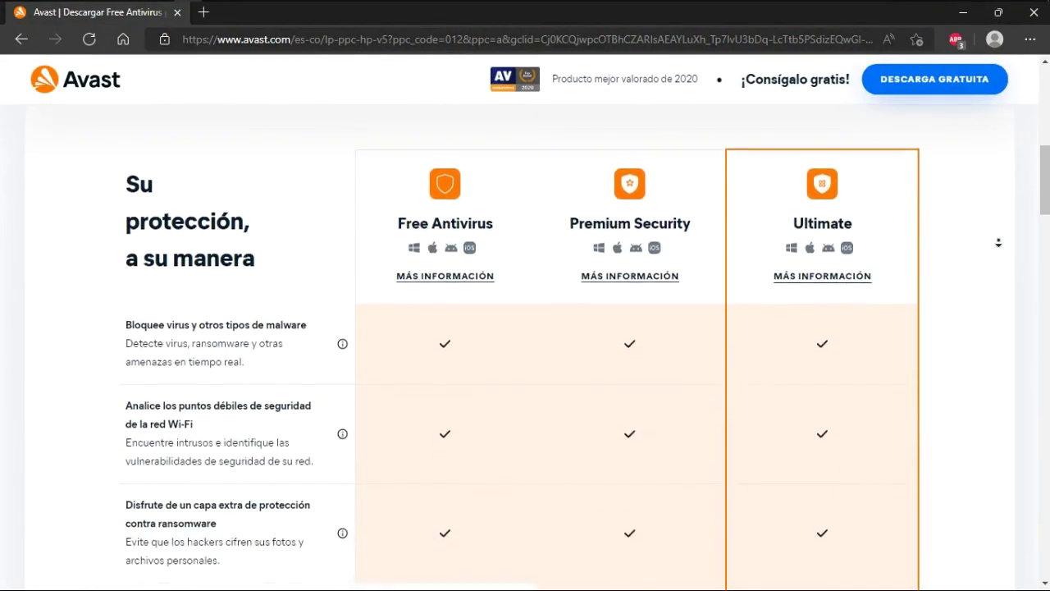
click(998, 244)
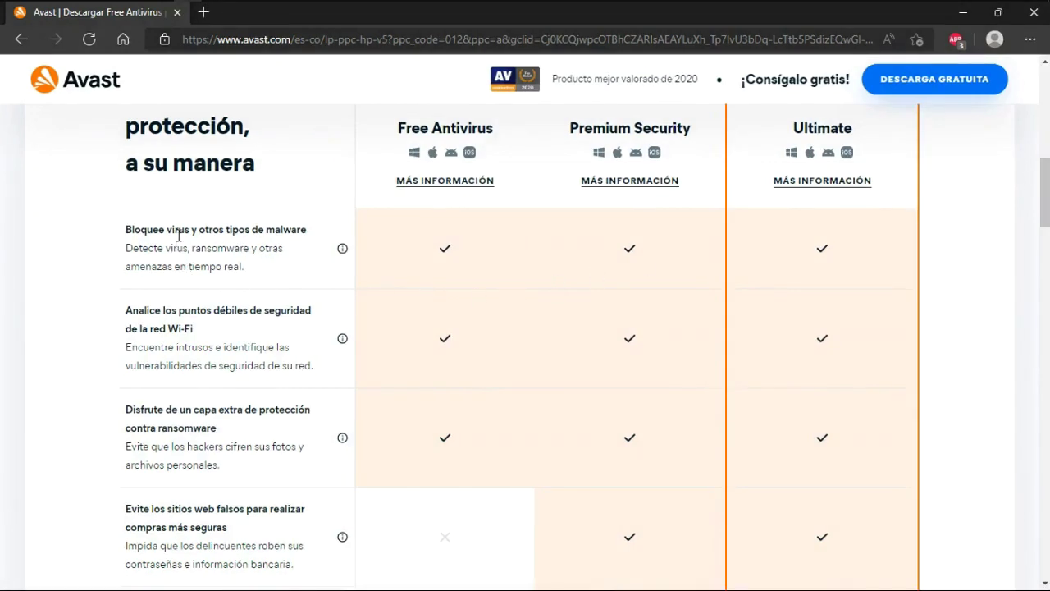
- Read the comparison rows on malware blocking, Wi-Fi weakness scanning and extra ransomware protection, and return to the page's start
drag(146, 229, 309, 233)
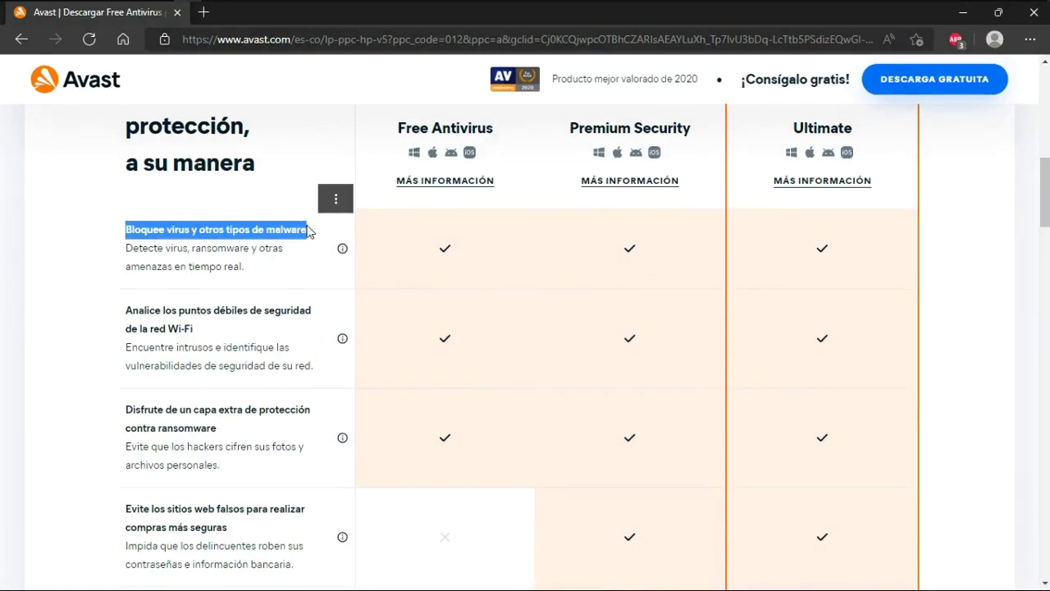
drag(127, 310, 194, 328)
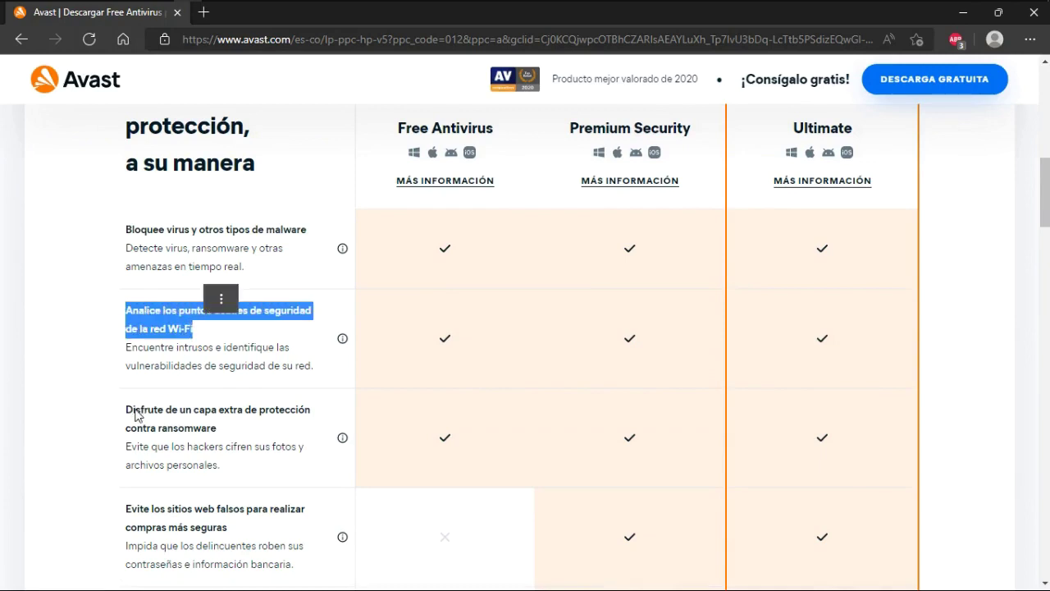
click(130, 416)
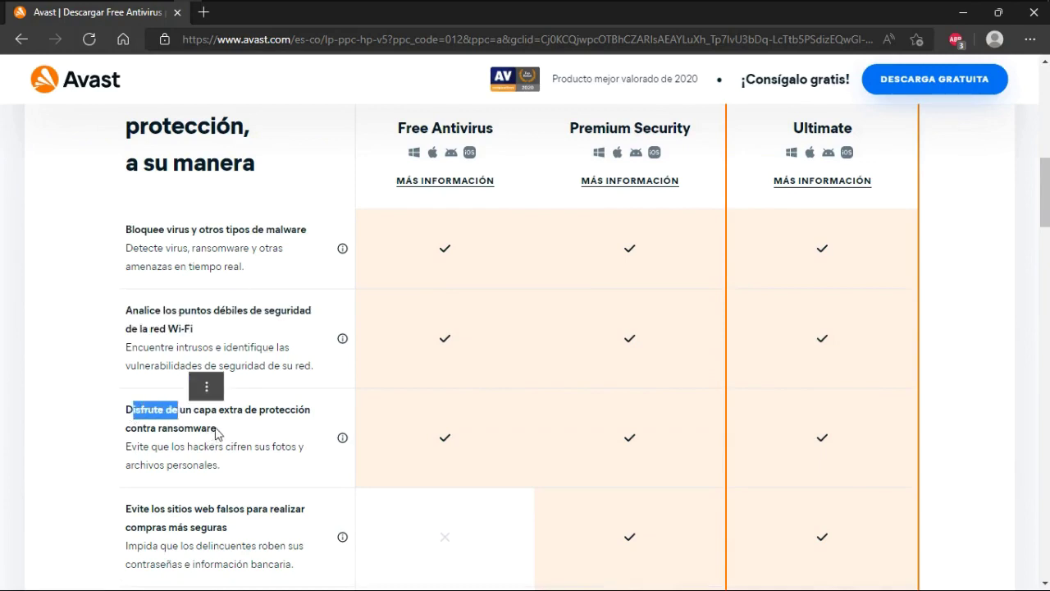
drag(217, 429, 144, 416)
click(172, 410)
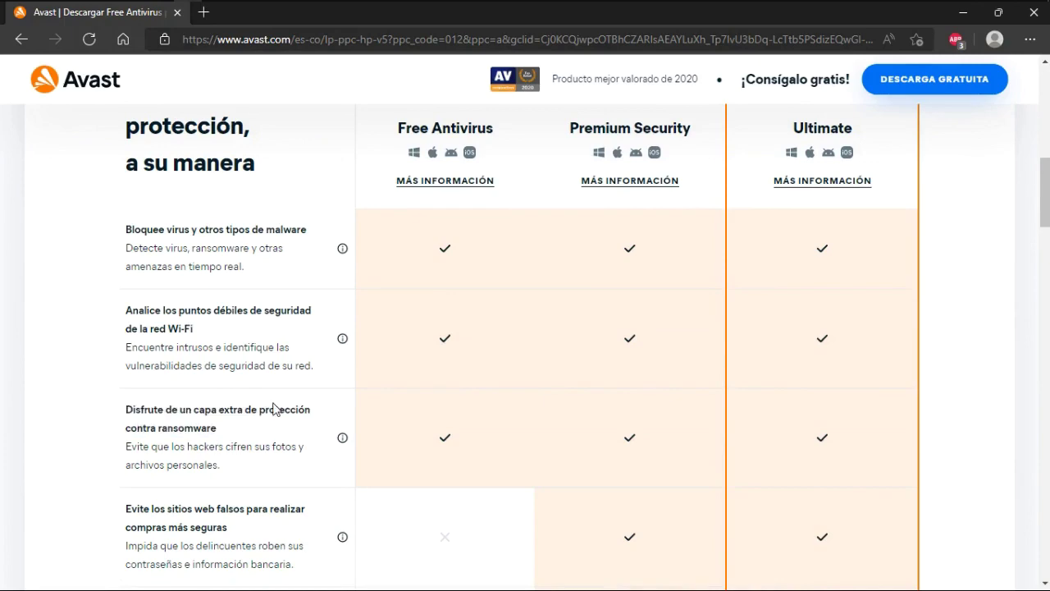
scroll(277, 409, up, 6)
scroll(276, 410, up, 1)
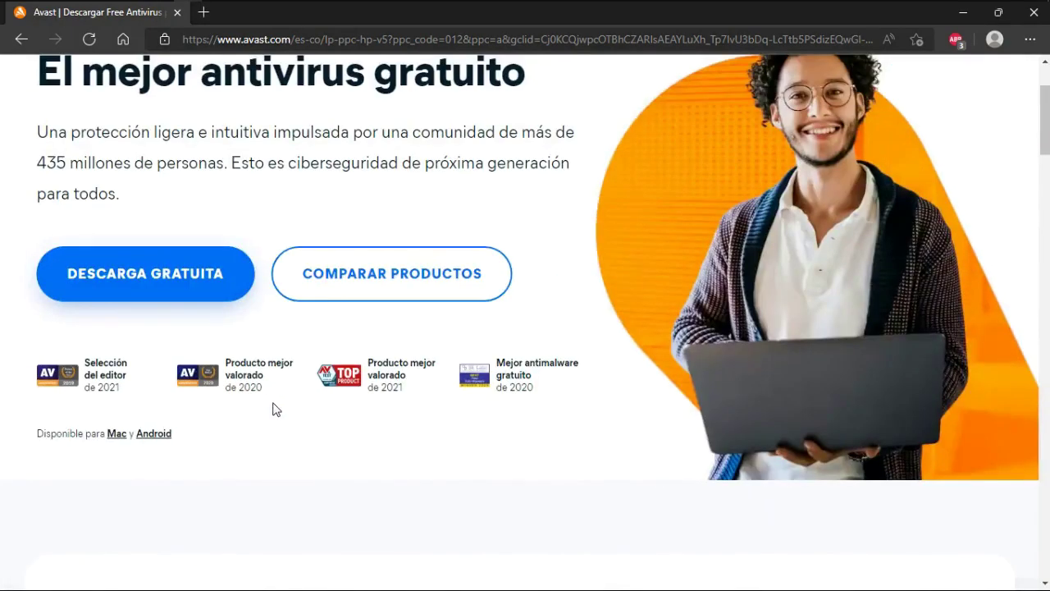
scroll(276, 409, up, 1)
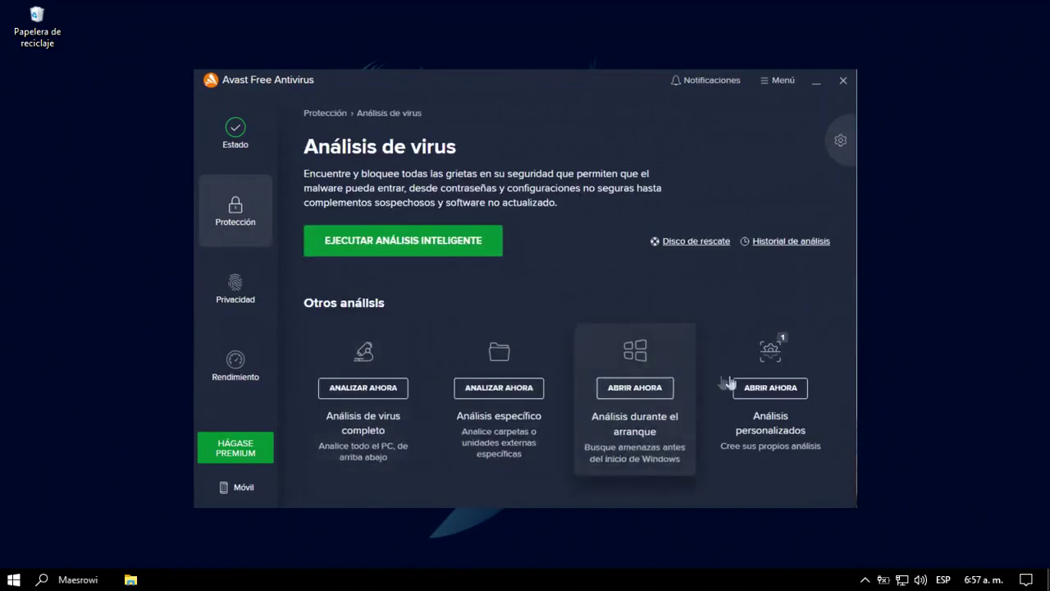
- In Avast Free Antivirus, view the basic shields and examine the full virus scan options in the Protection settings
click(324, 113)
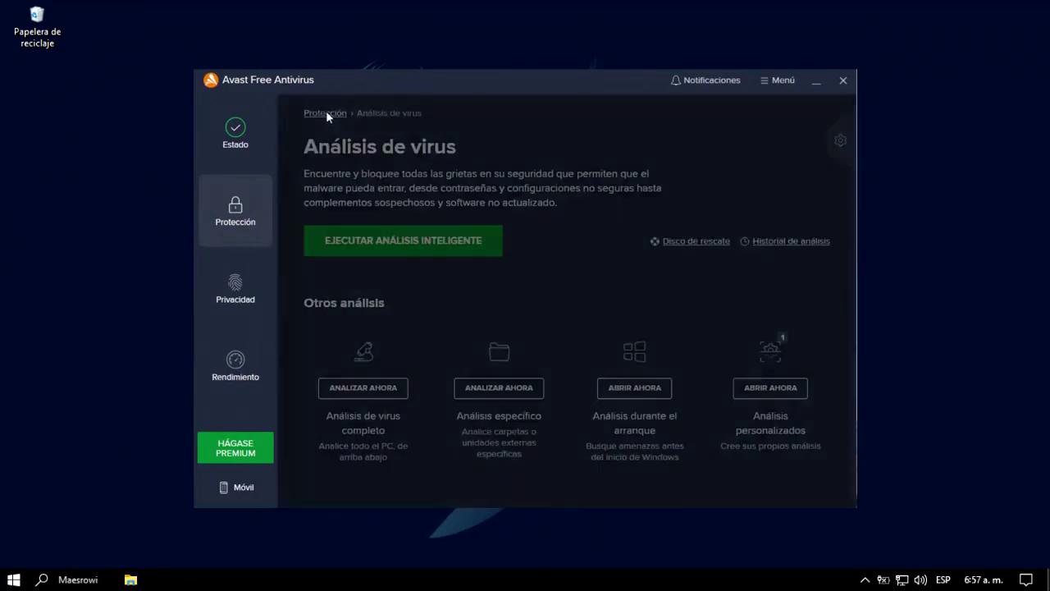
click(443, 237)
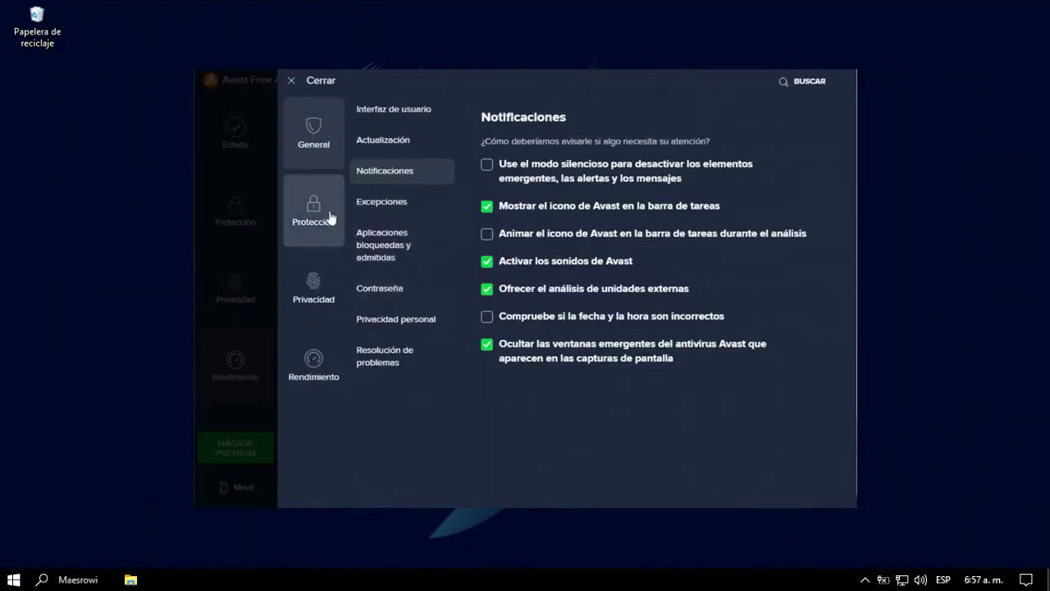
click(330, 217)
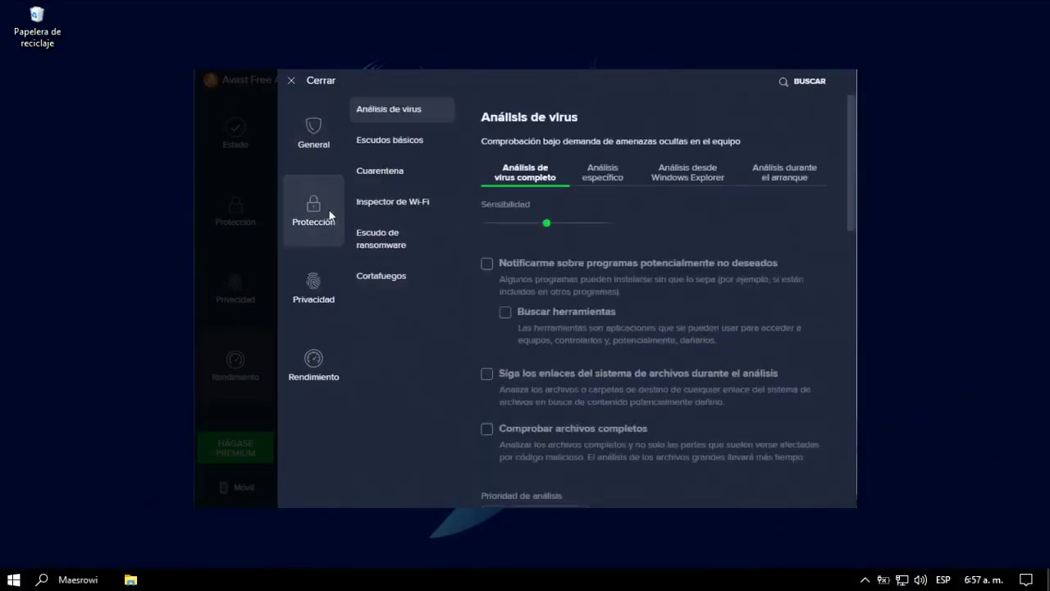
scroll(794, 283, down, 3)
scroll(794, 284, down, 10)
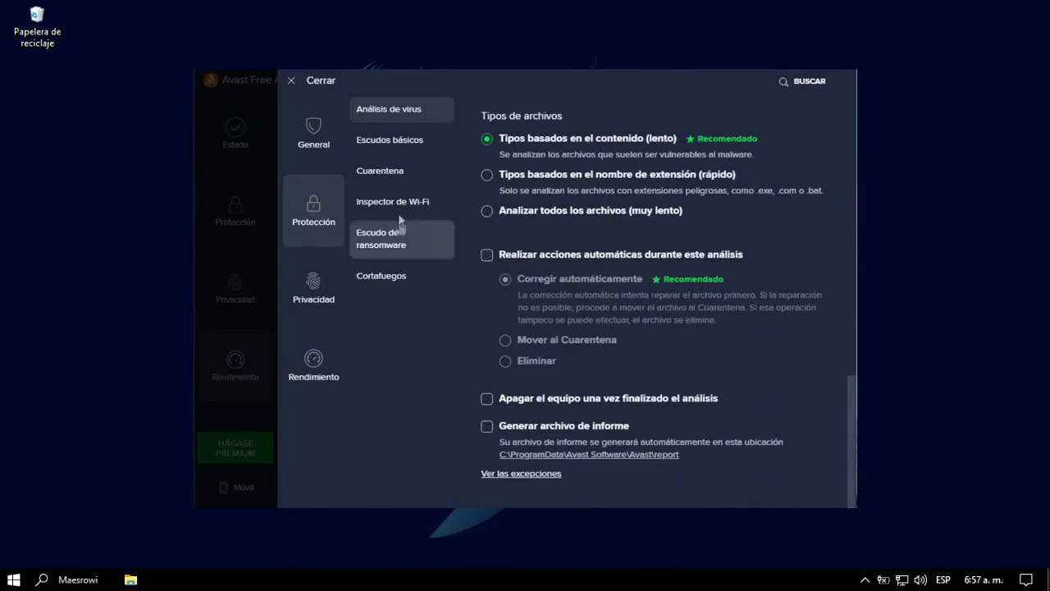
- Return to the Protection overview and view the Remote Access Shield page
click(422, 256)
click(327, 111)
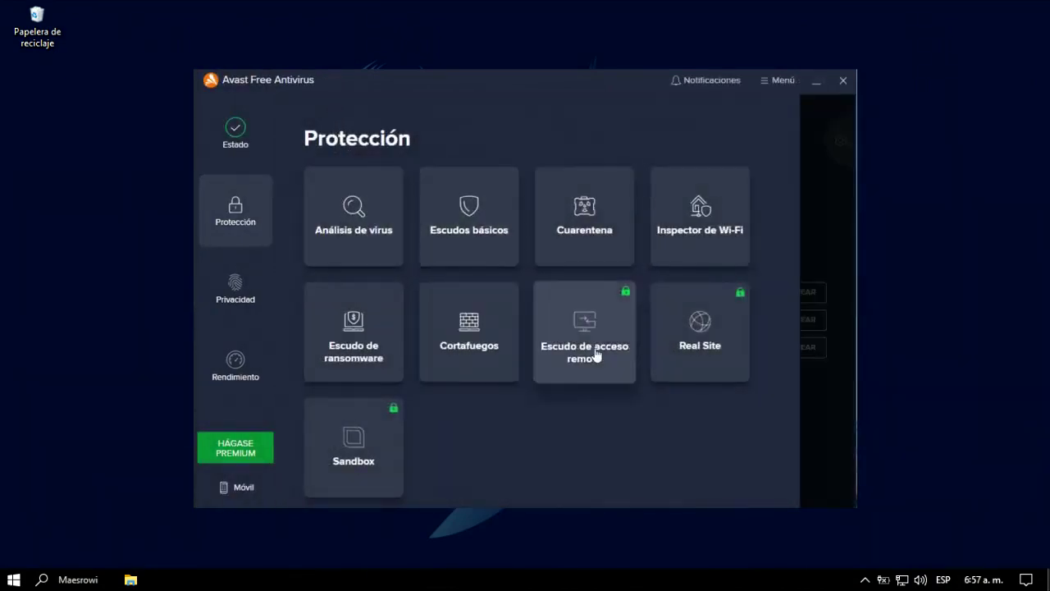
click(598, 355)
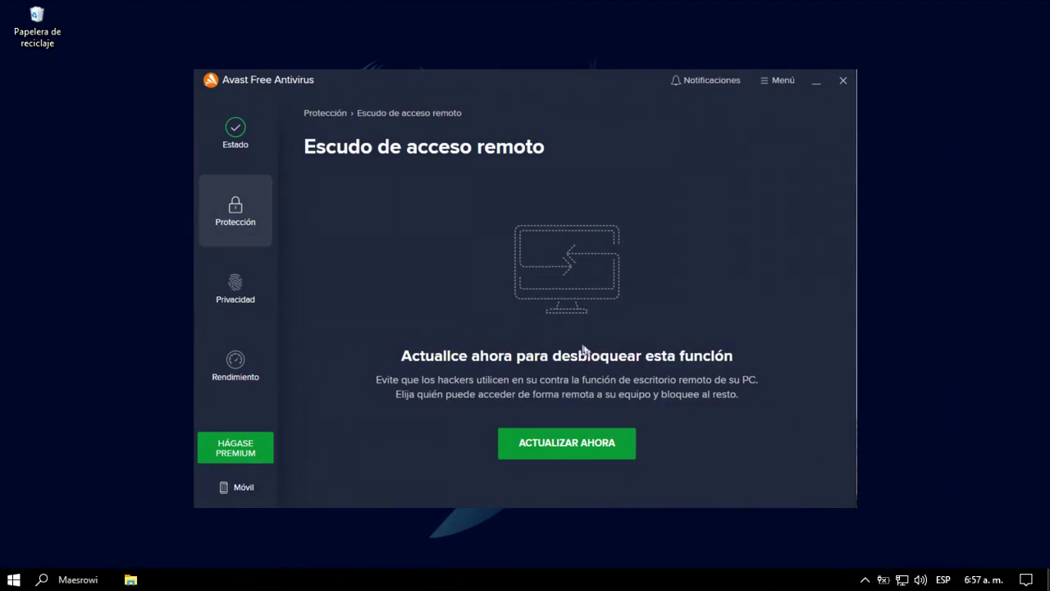
- View the hack alerts under Privacy and the Quarantine under Protection
click(227, 302)
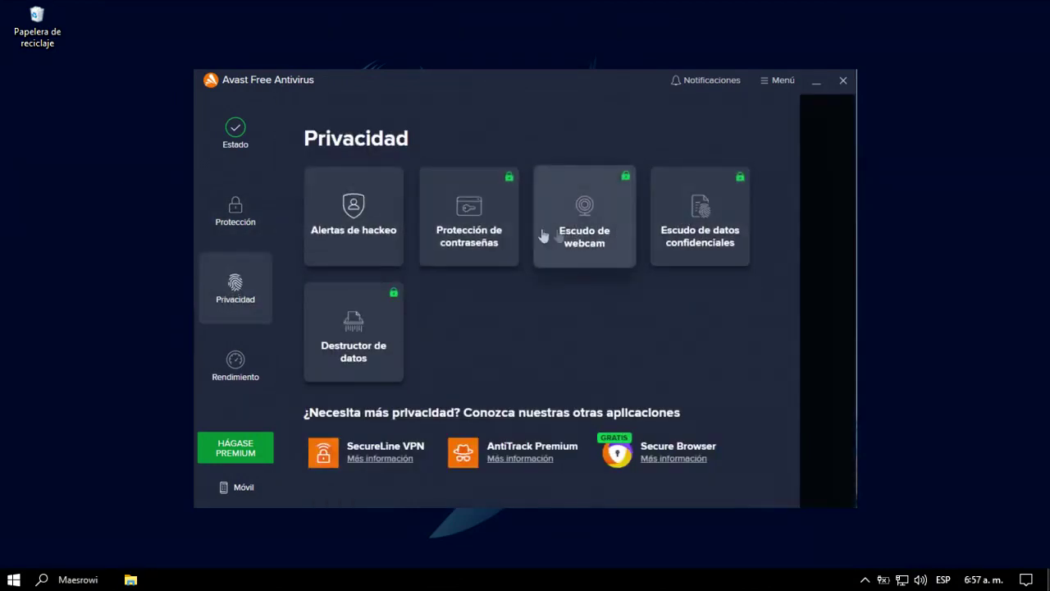
click(377, 235)
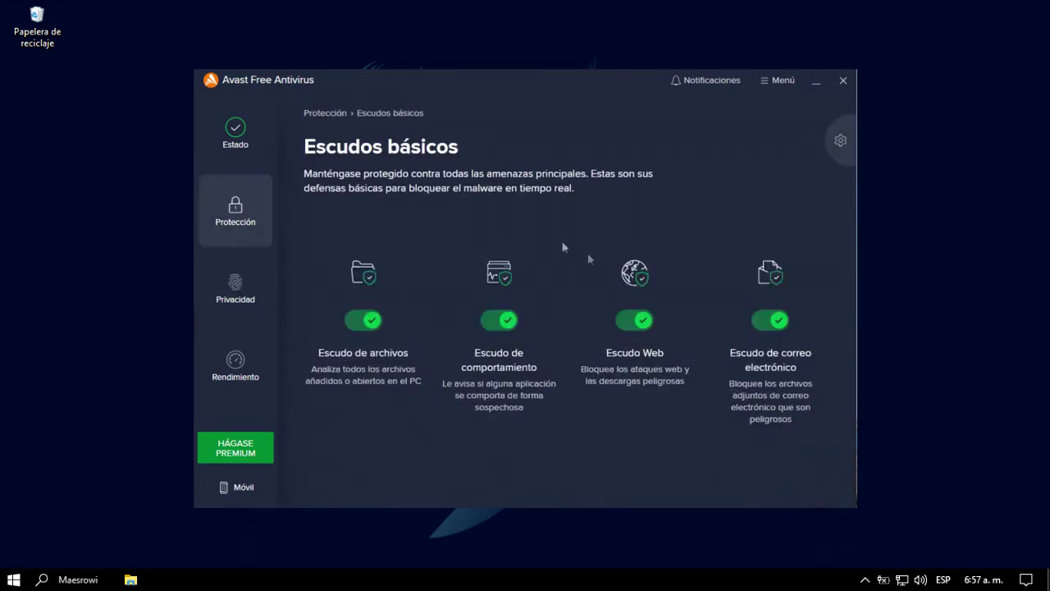
click(313, 114)
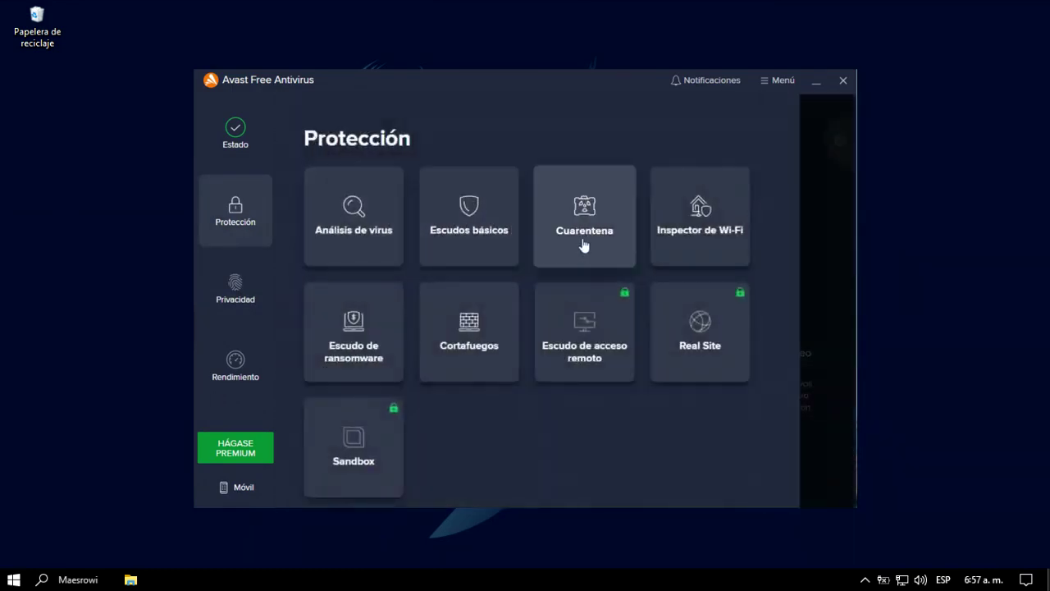
click(583, 243)
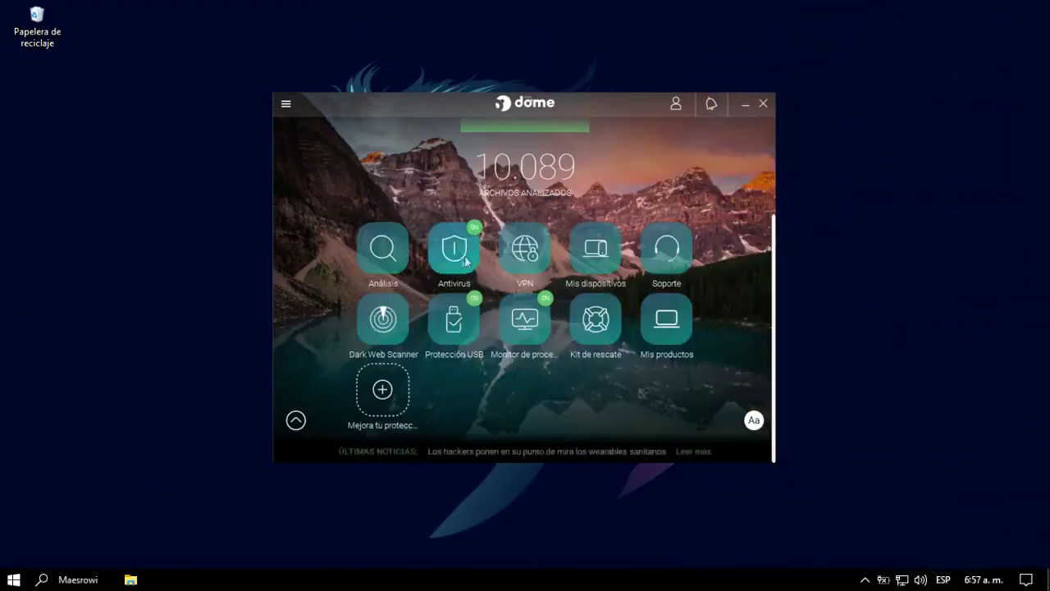
- Switch to Panda Dome and view its Antivirus and Dark Web Scanner pages
click(456, 261)
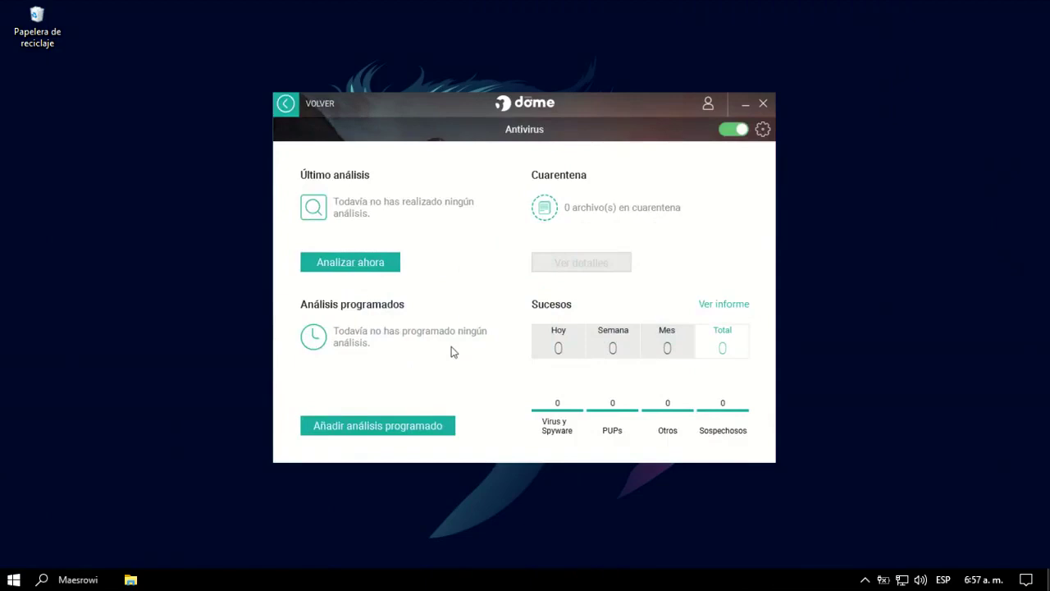
click(285, 103)
click(383, 311)
click(377, 261)
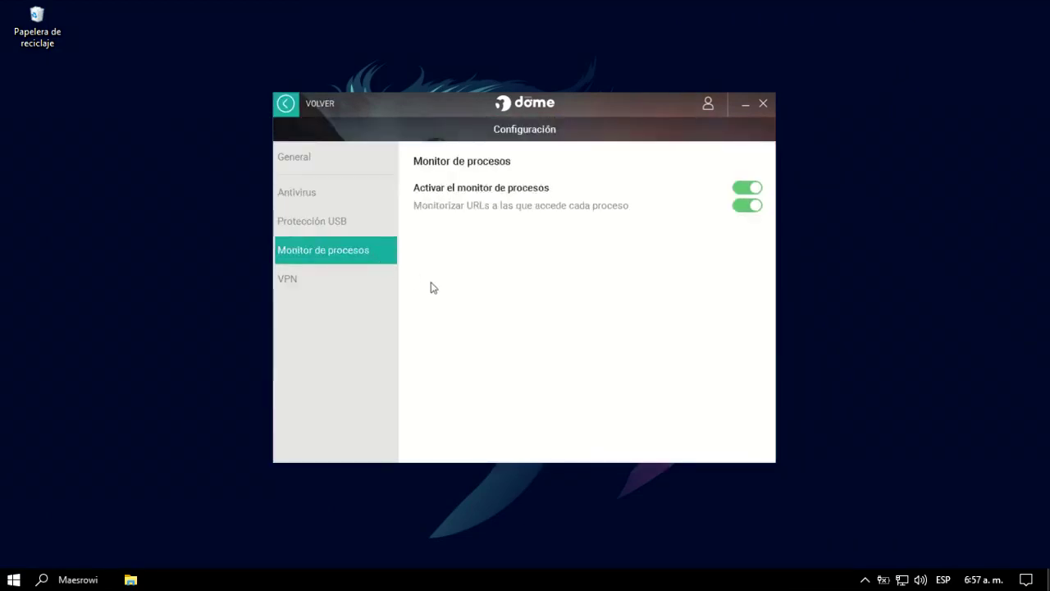
click(311, 290)
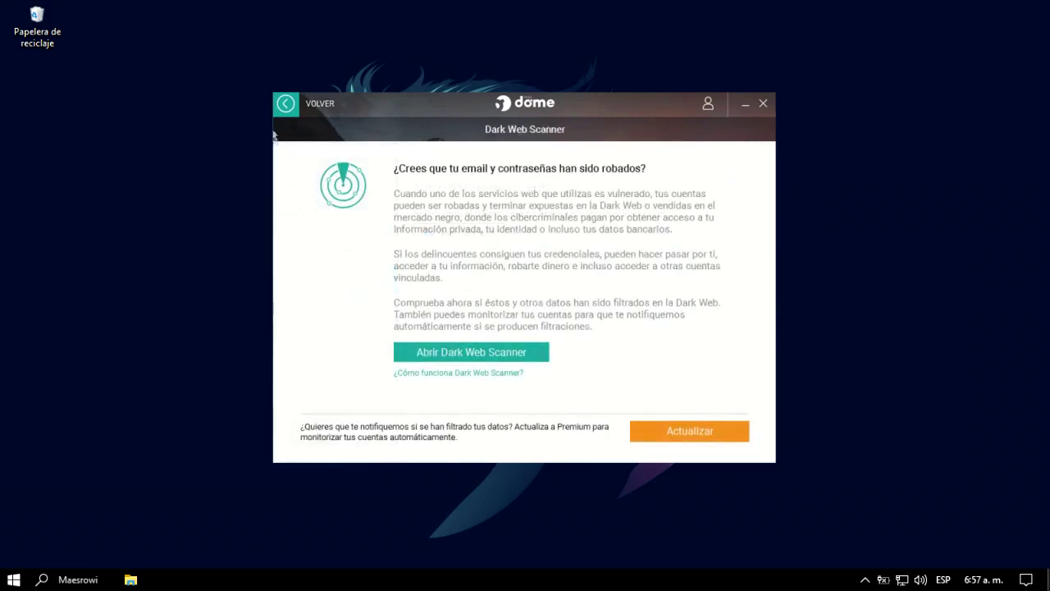
click(283, 104)
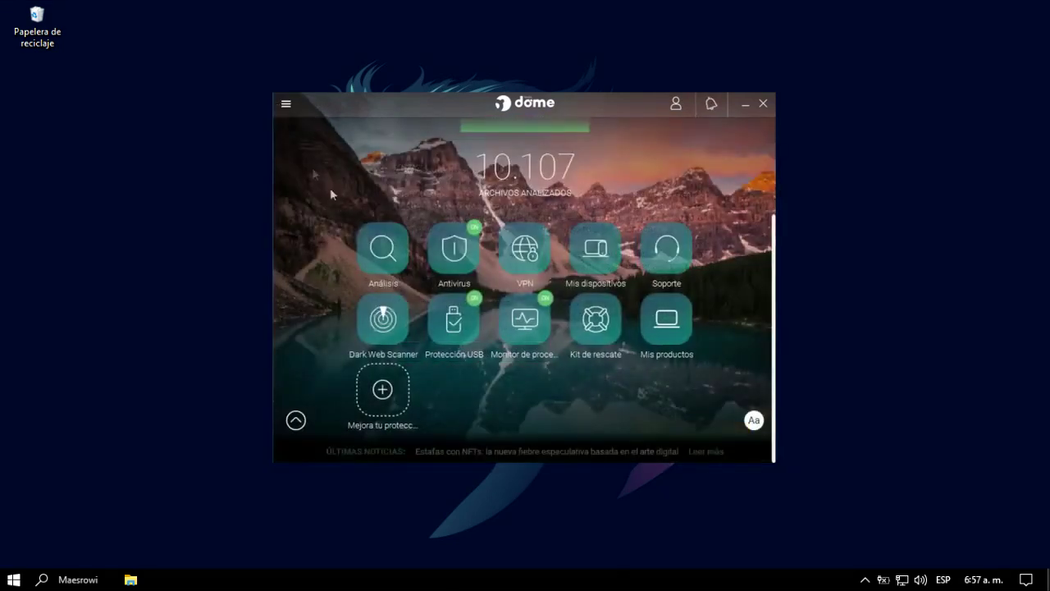
- View the USB Protection and Process Monitor pages, returning to the main screen after each
click(447, 316)
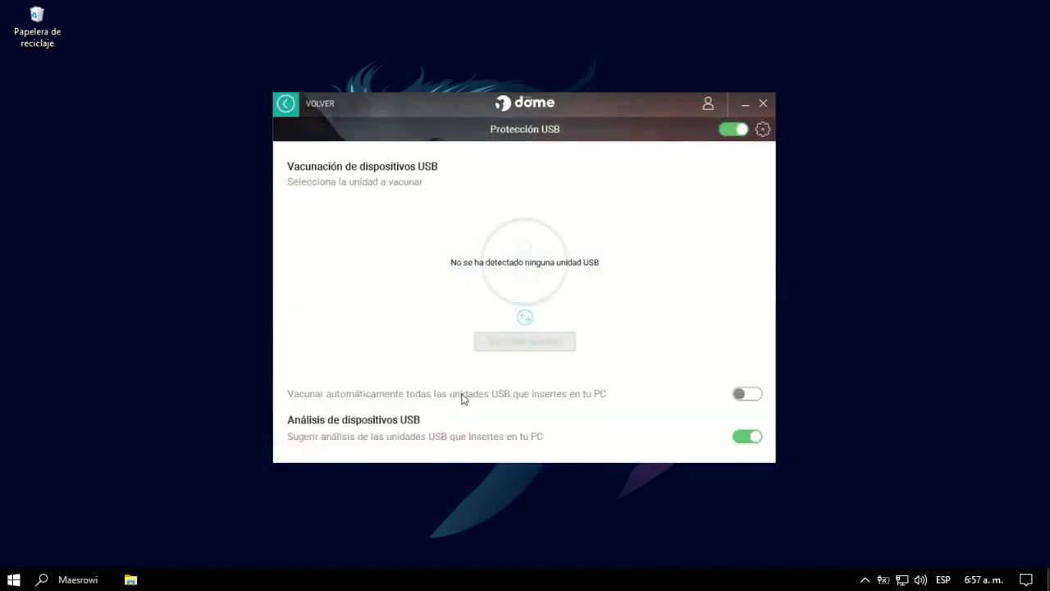
click(285, 105)
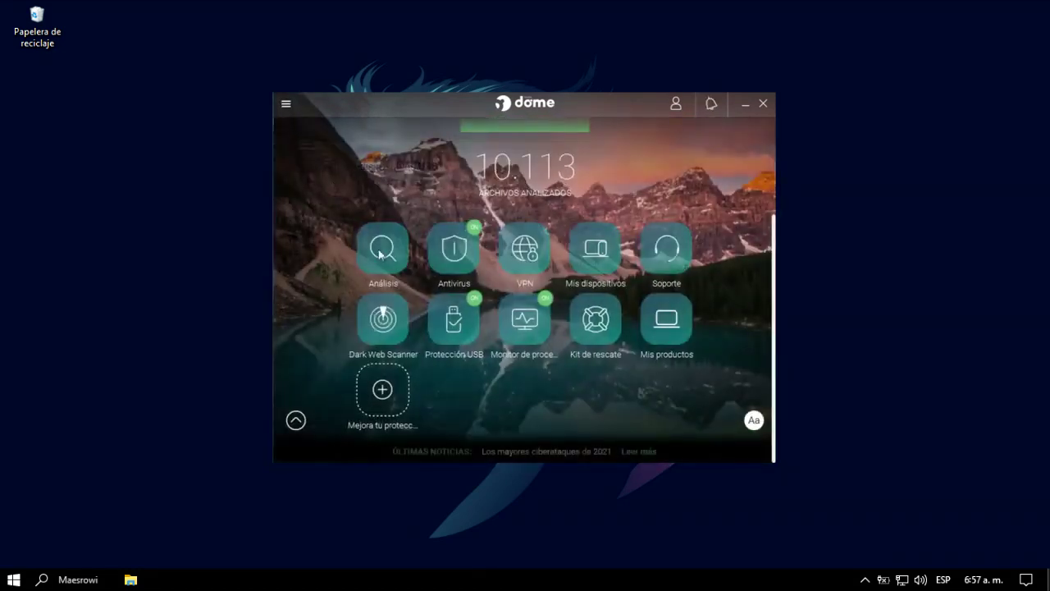
click(515, 323)
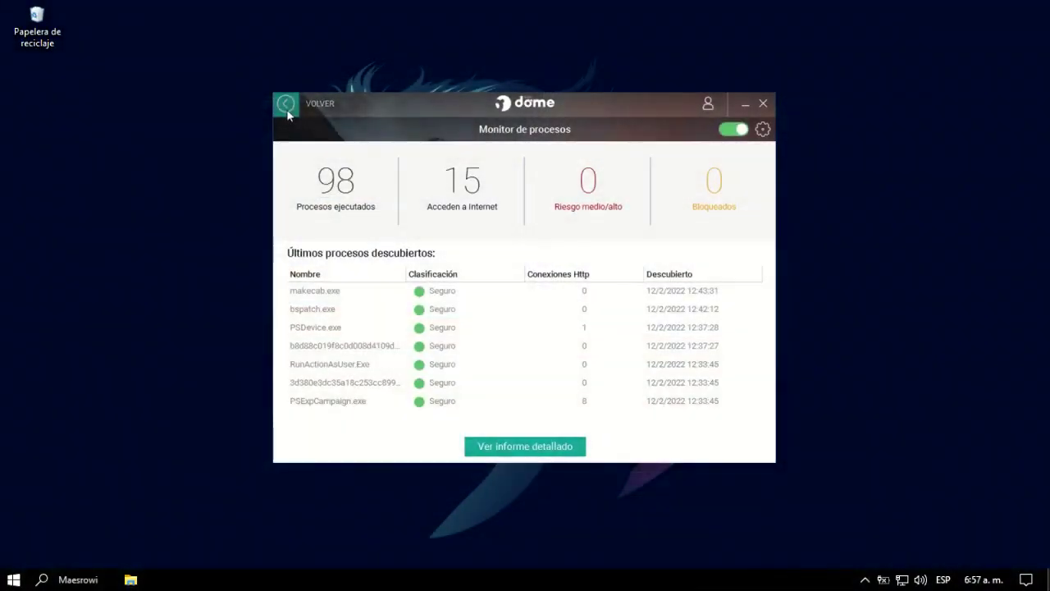
click(286, 105)
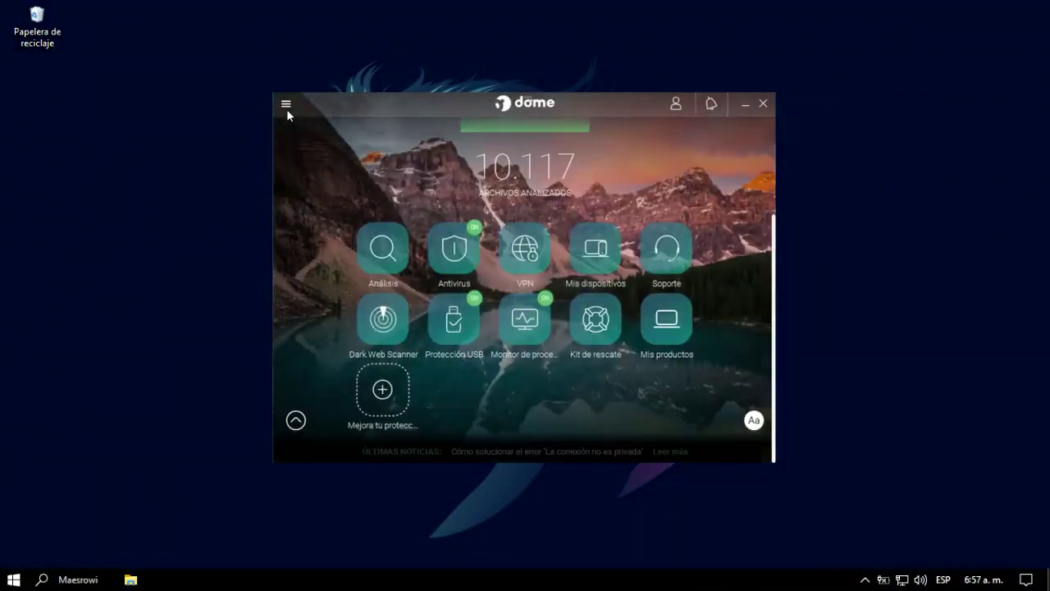
- View the Rescue Kit and My Products pages, returning to the main screen after each
click(597, 325)
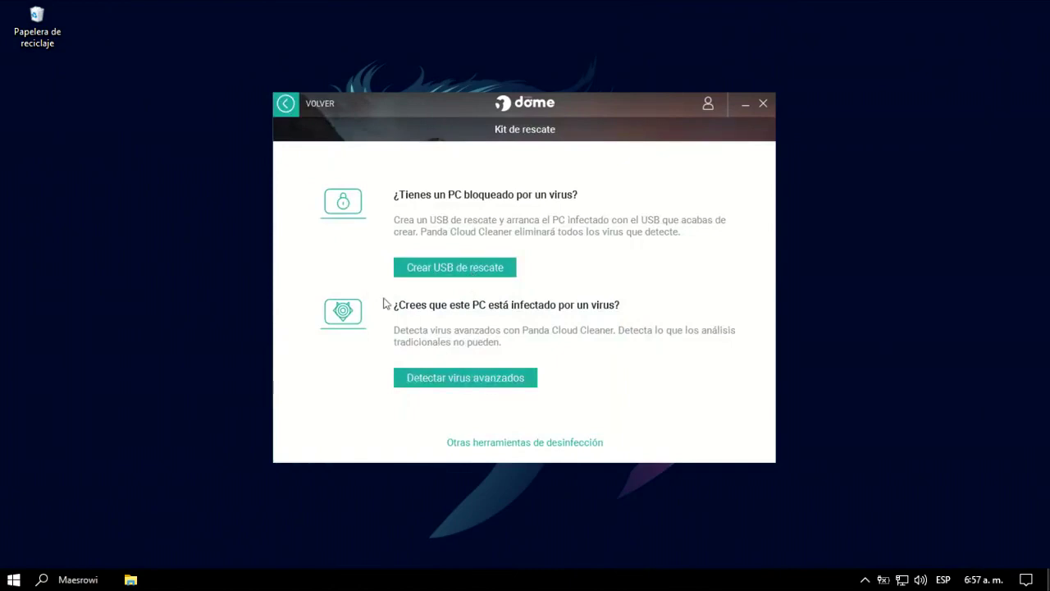
click(288, 106)
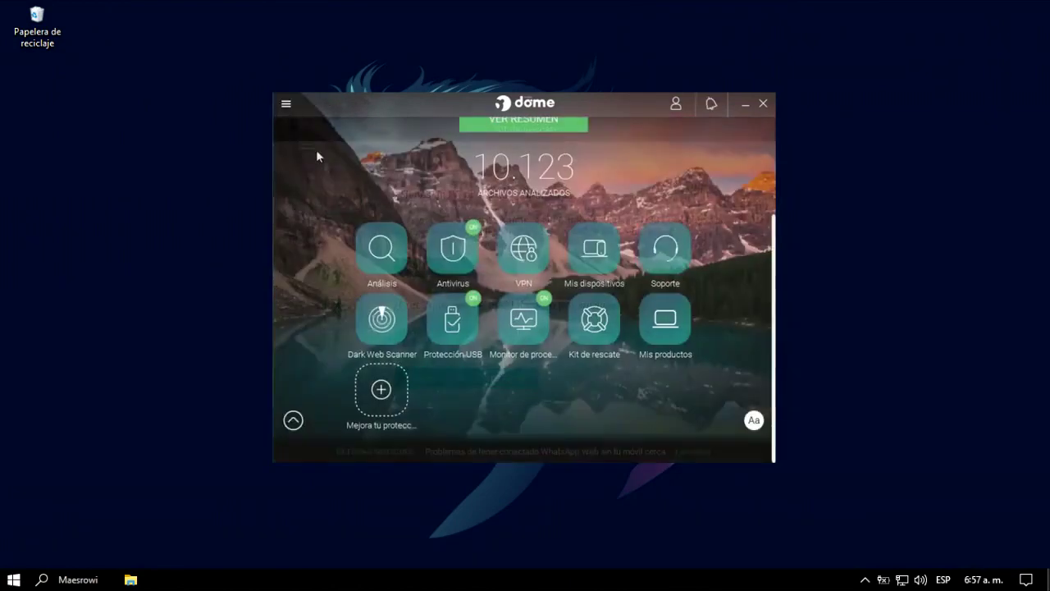
click(666, 323)
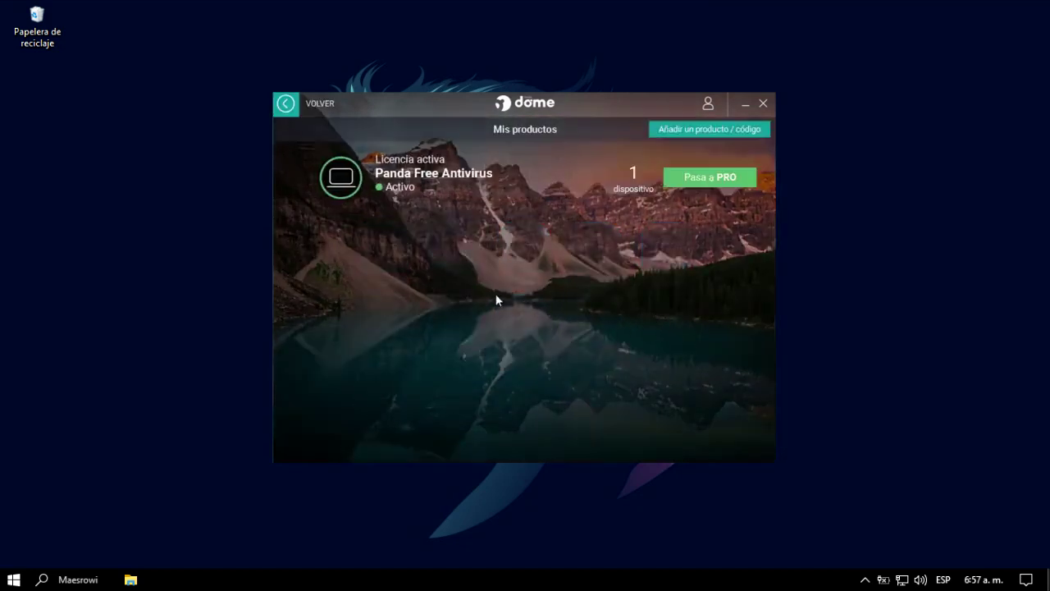
click(286, 104)
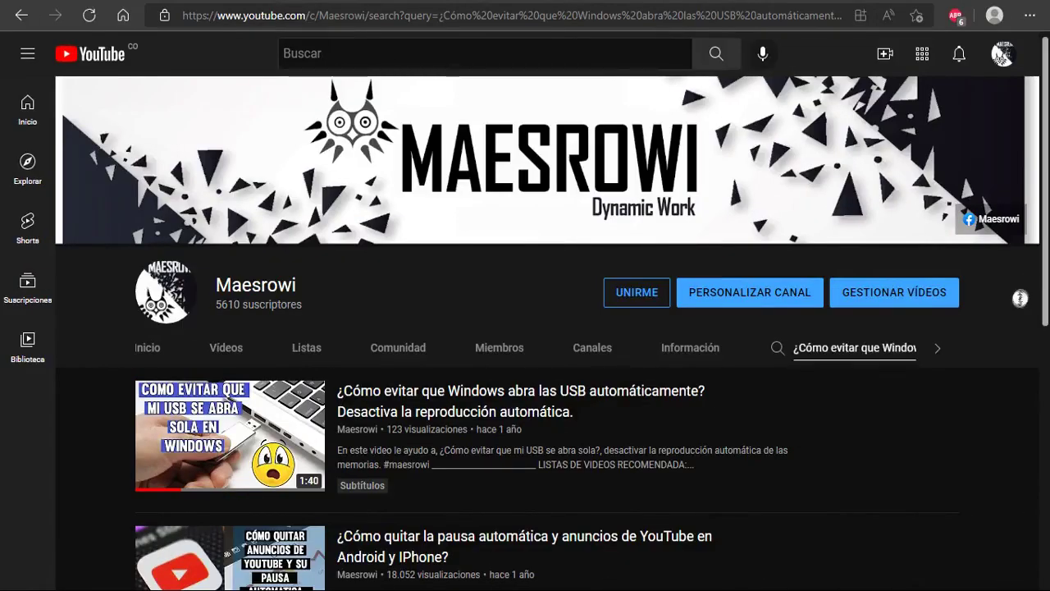
- Look through the YouTube channel's videos about stopping Windows from opening USB drives automatically
scroll(1020, 298, down, 2)
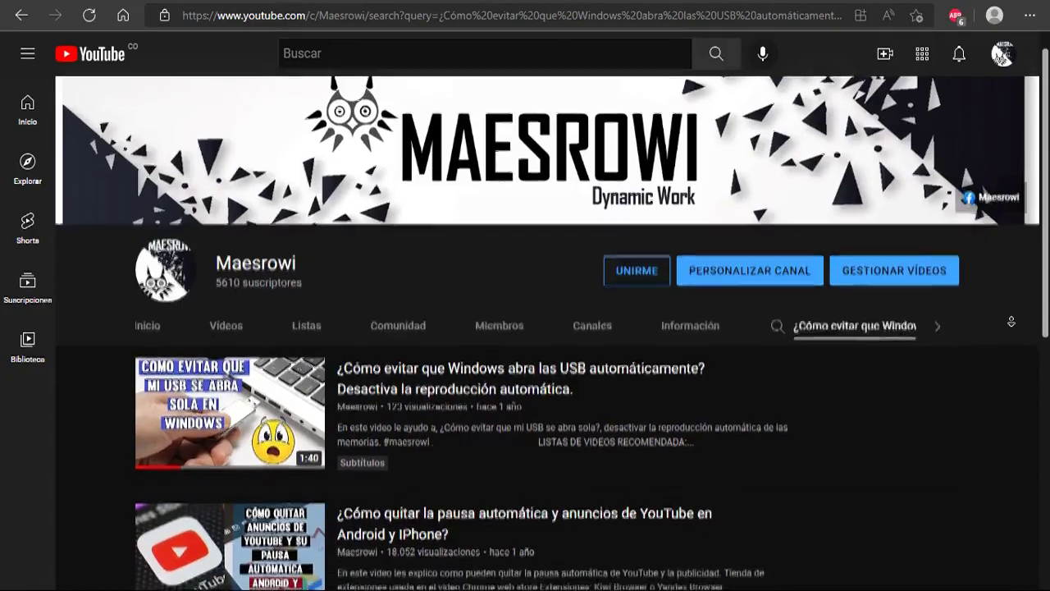
scroll(1011, 319, down, 1)
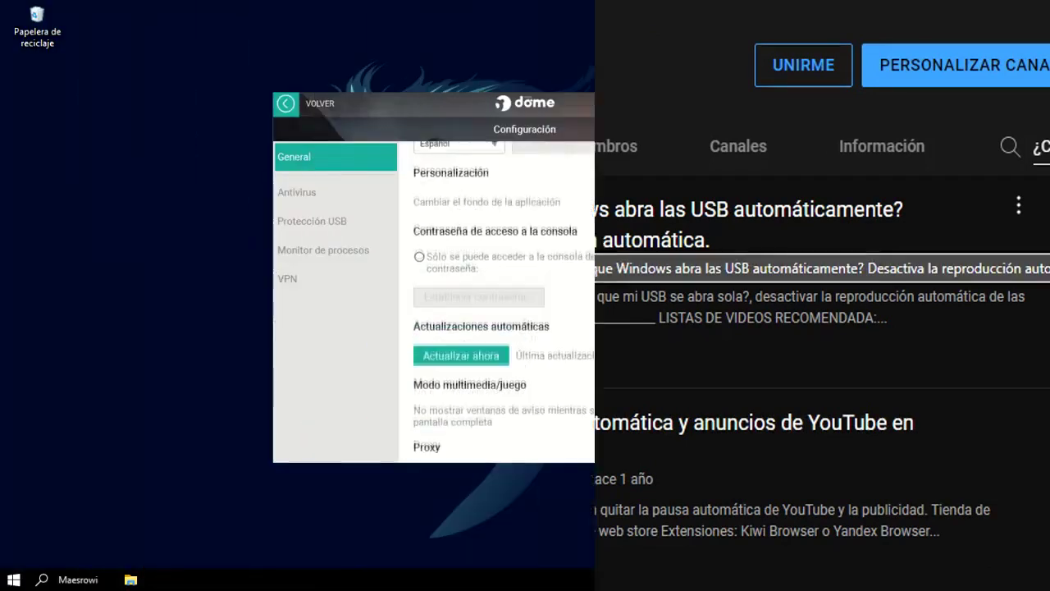
- Review Panda Dome's General settings and open its Antivirus settings
scroll(771, 447, down, 6)
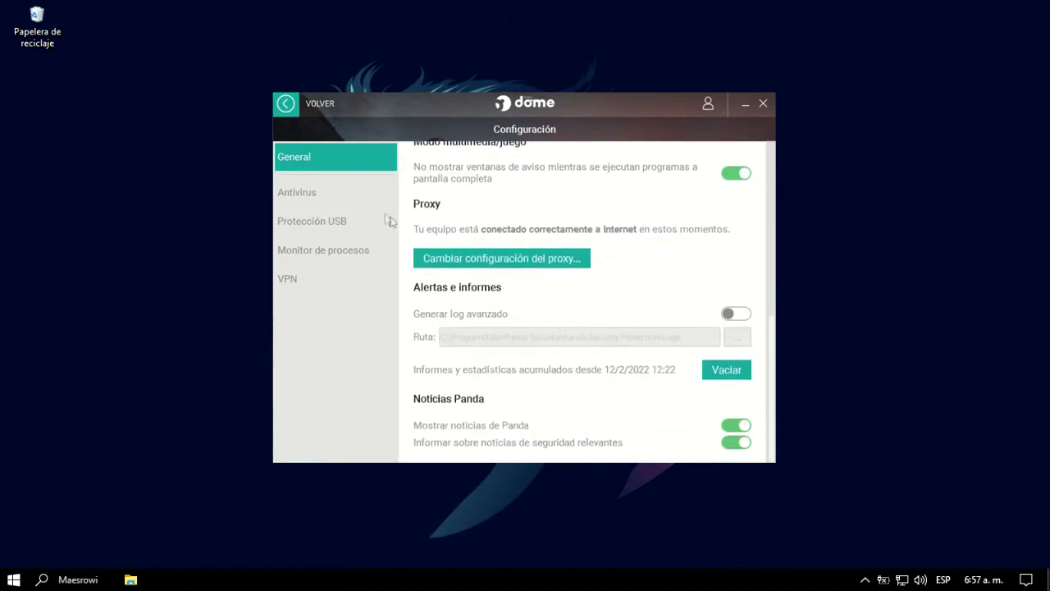
click(345, 202)
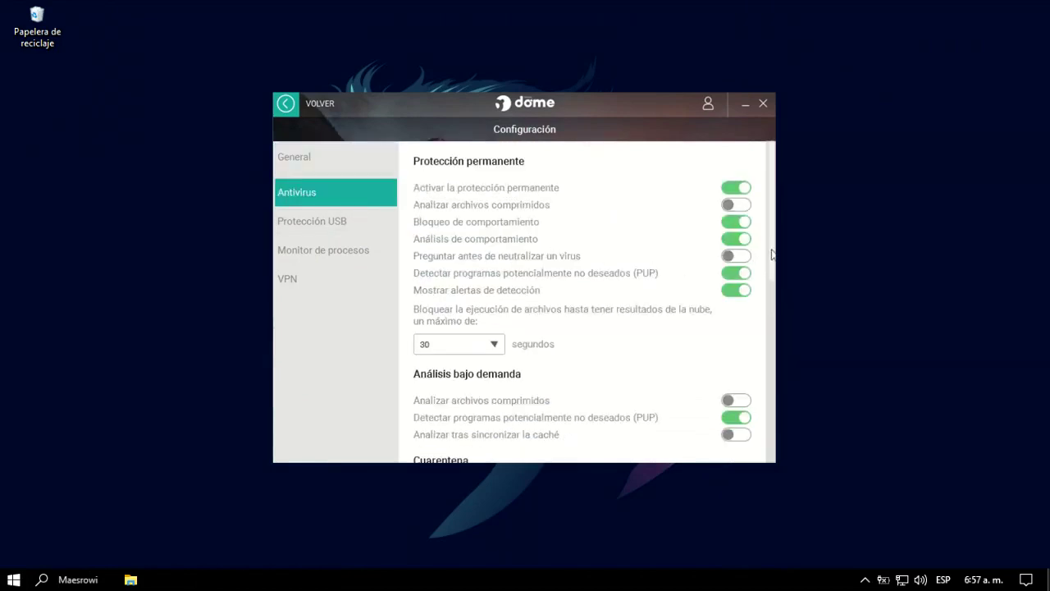
- Look through Panda Dome's antivirus settings, from permanent protection and on-demand scanning down to quarantine
scroll(771, 255, down, 10)
scroll(587, 303, down, 4)
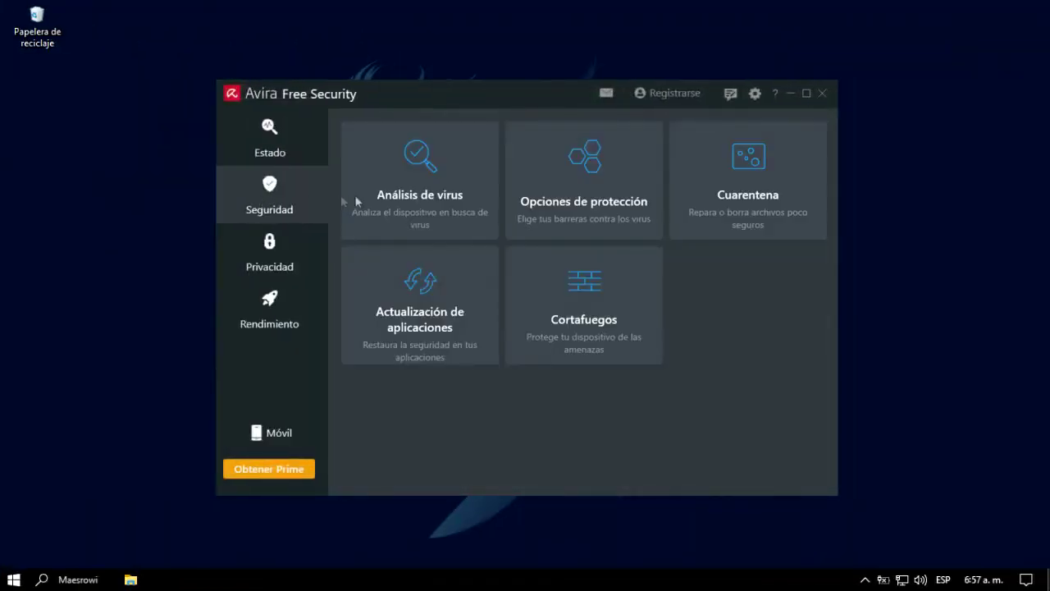
- In Avira Free Security, view the virus scan and protection options pages, and try to turn on web protection
click(406, 174)
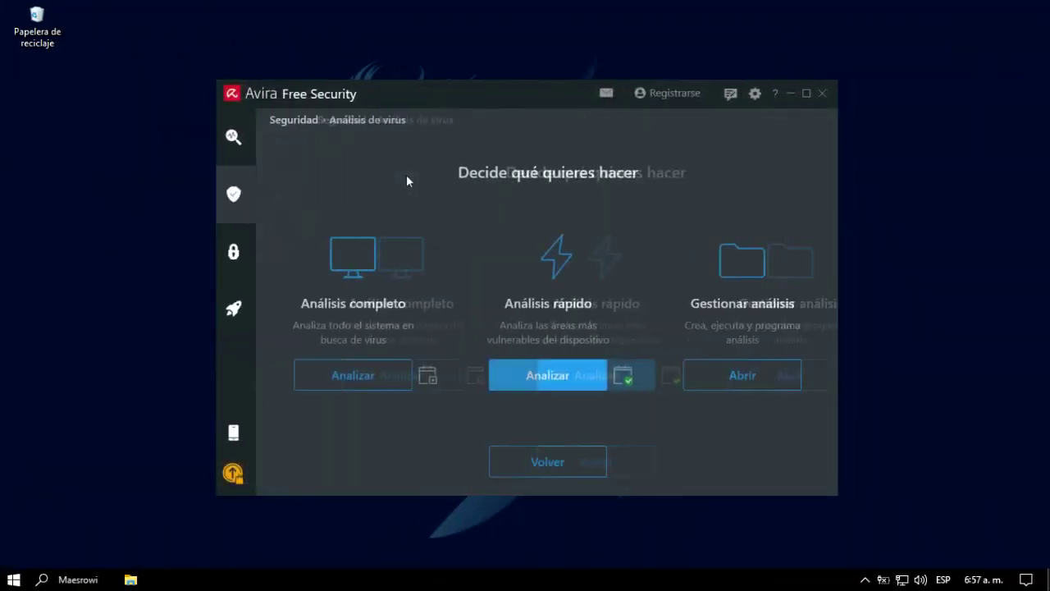
click(574, 472)
click(603, 227)
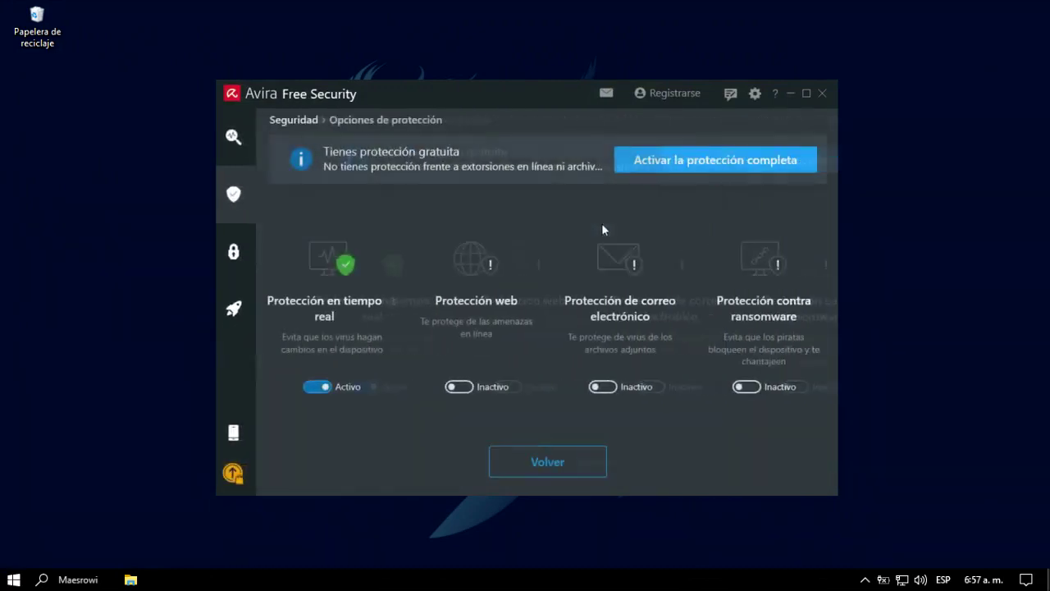
click(459, 387)
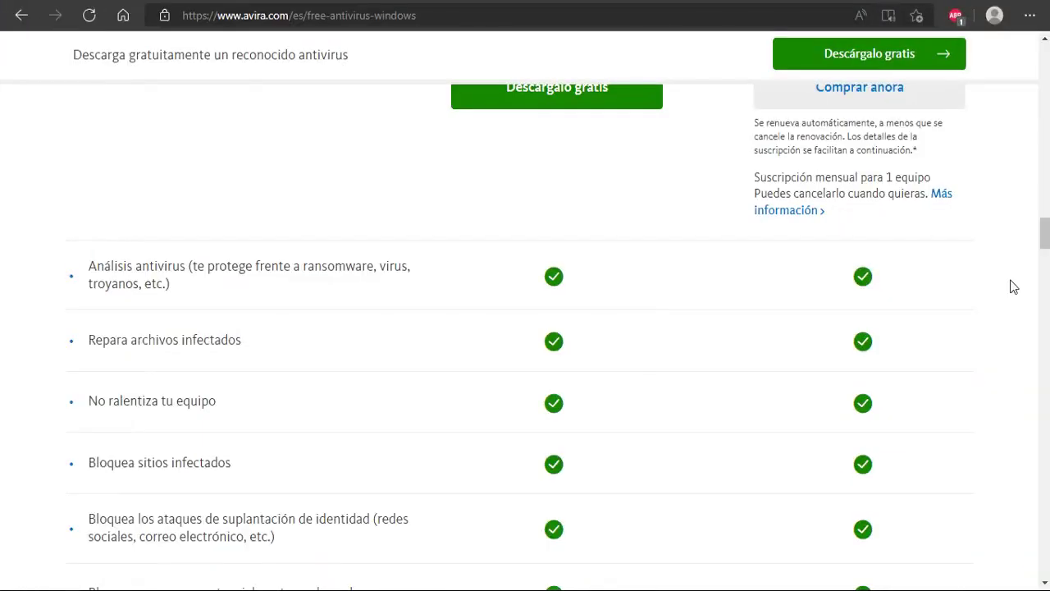
- Compare the free and paid feature lists on Avira's website, highlight the antivirus scan entry, and dismiss Avira's Prime offer
middle_click(1010, 288)
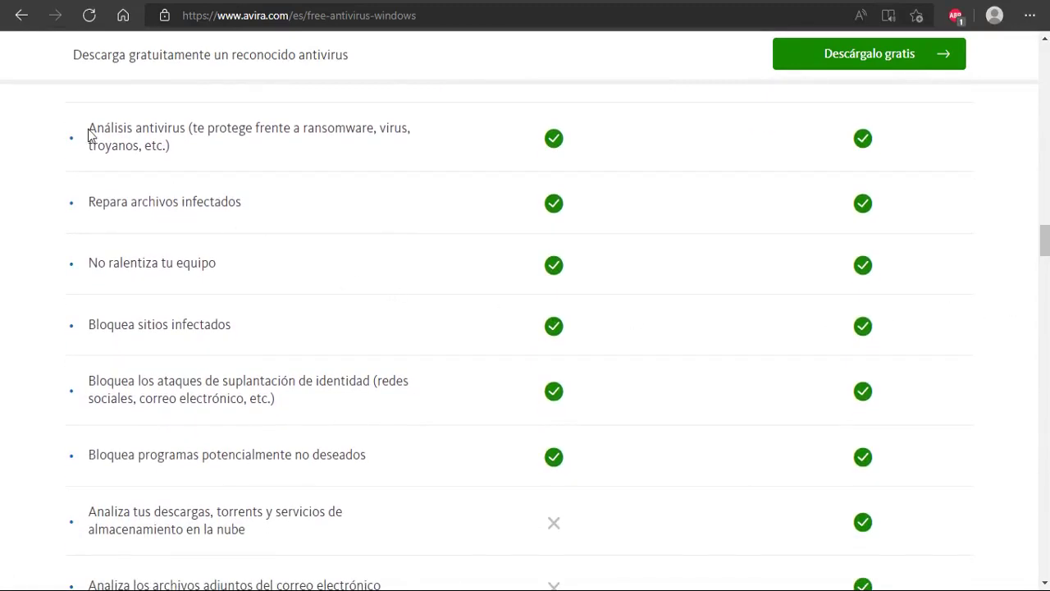
drag(90, 129, 171, 156)
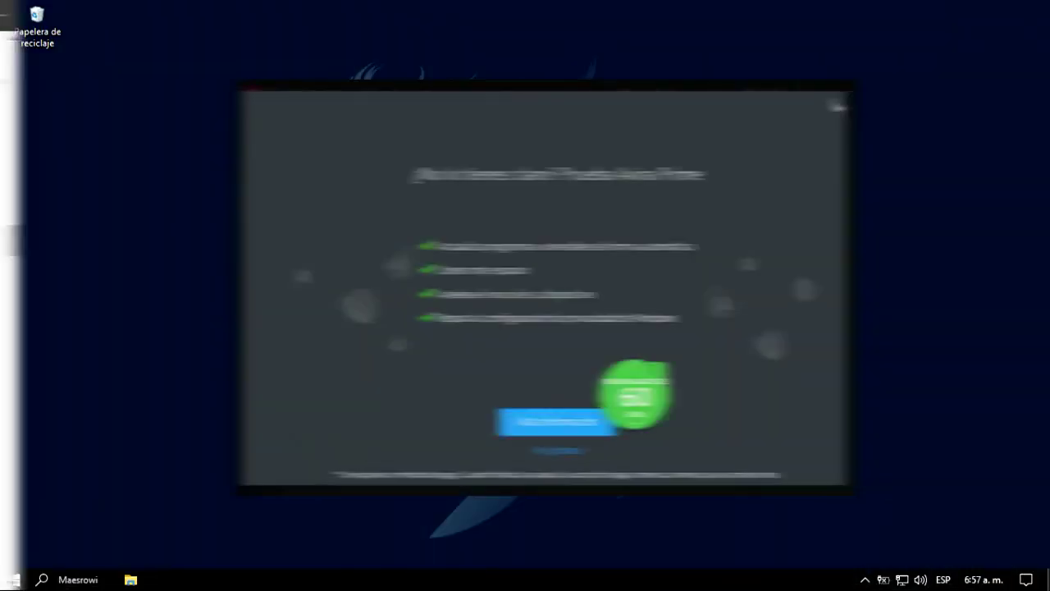
click(815, 103)
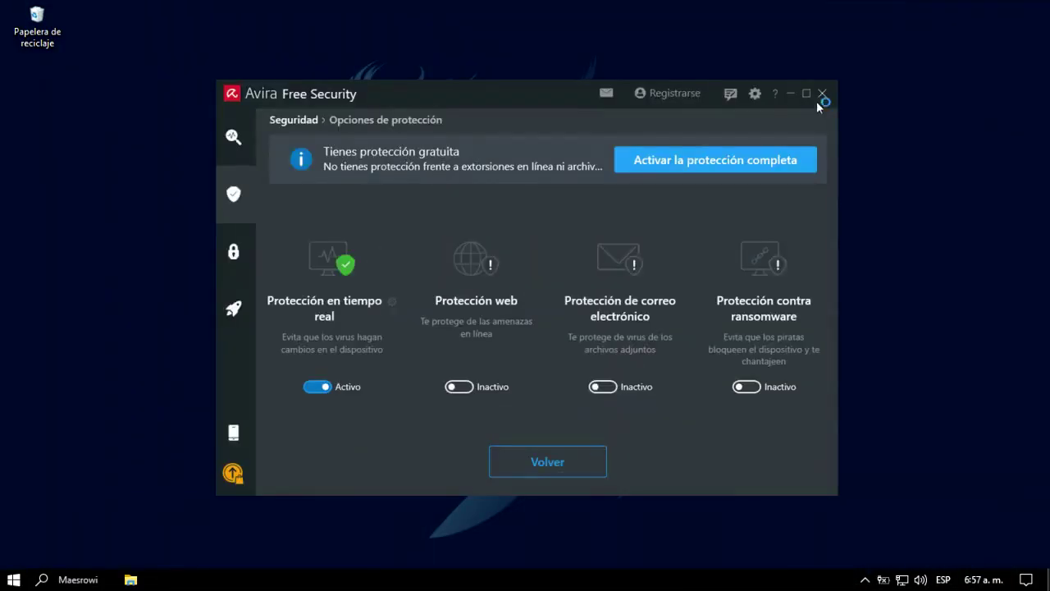
- View Avira's Quarantine and application update pages, returning to the Security section after each
click(563, 461)
click(725, 207)
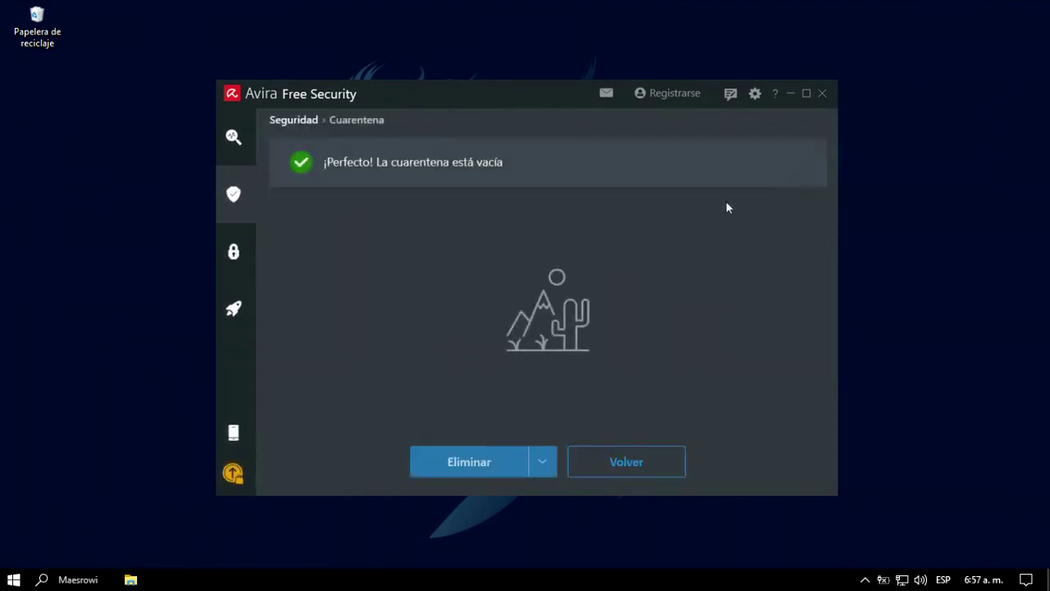
click(628, 462)
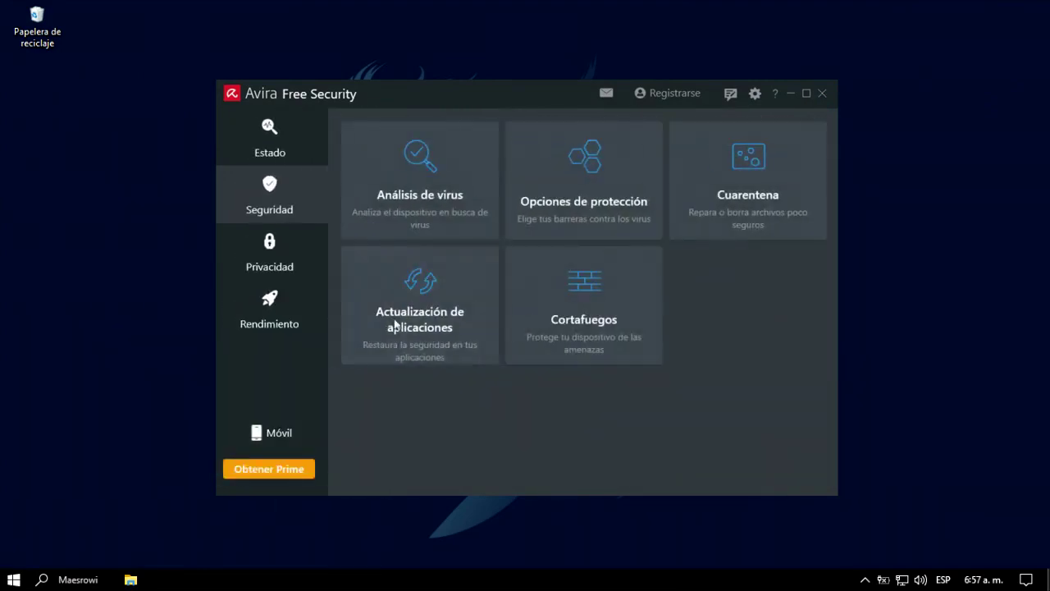
click(476, 316)
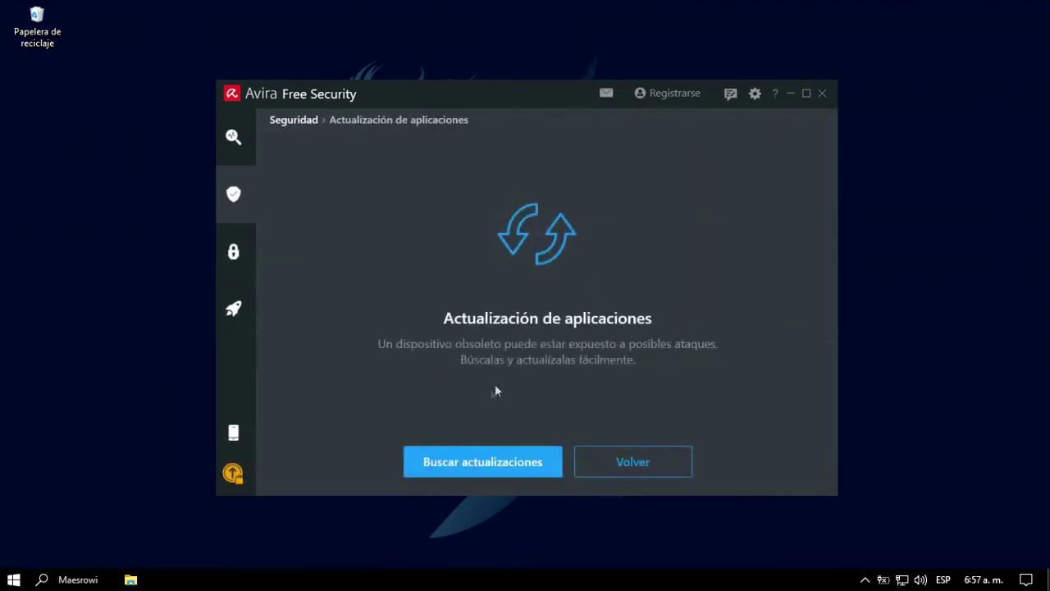
click(621, 455)
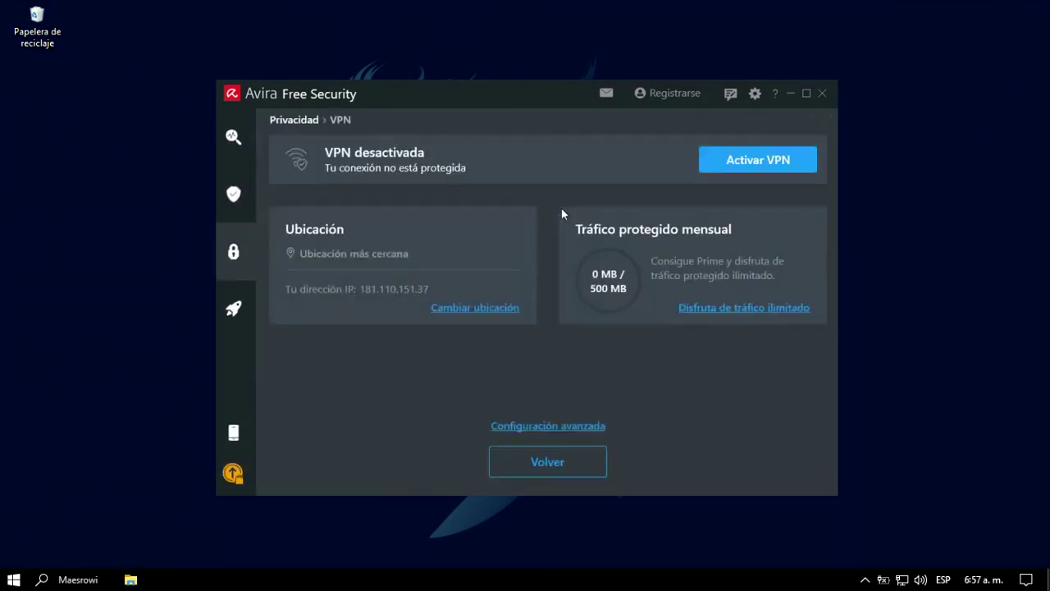
- Leave the VPN page and view Avira's Firewall page, returning to the Security section
click(553, 459)
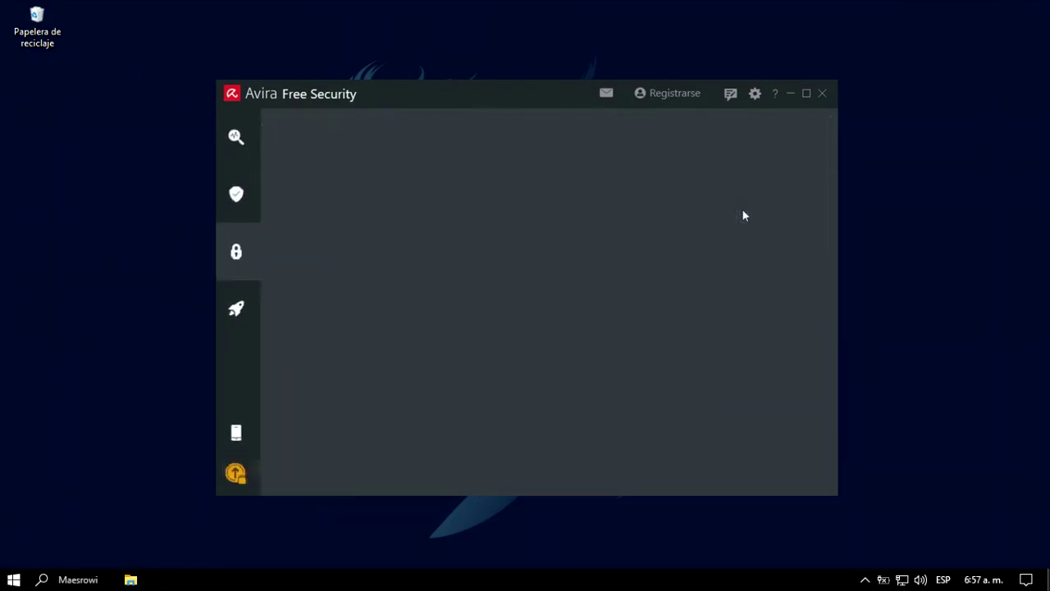
click(594, 309)
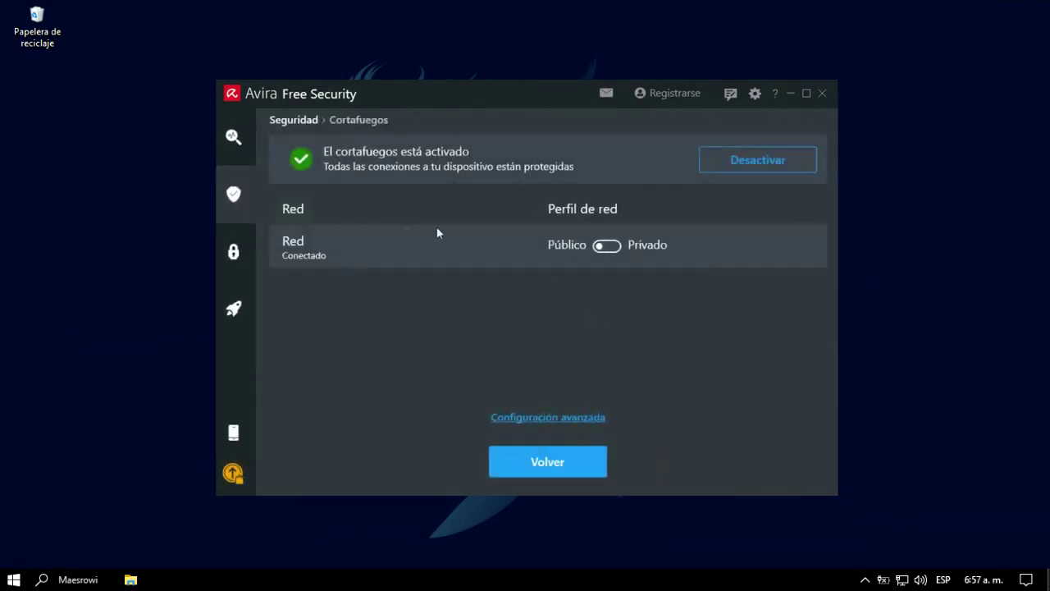
click(564, 461)
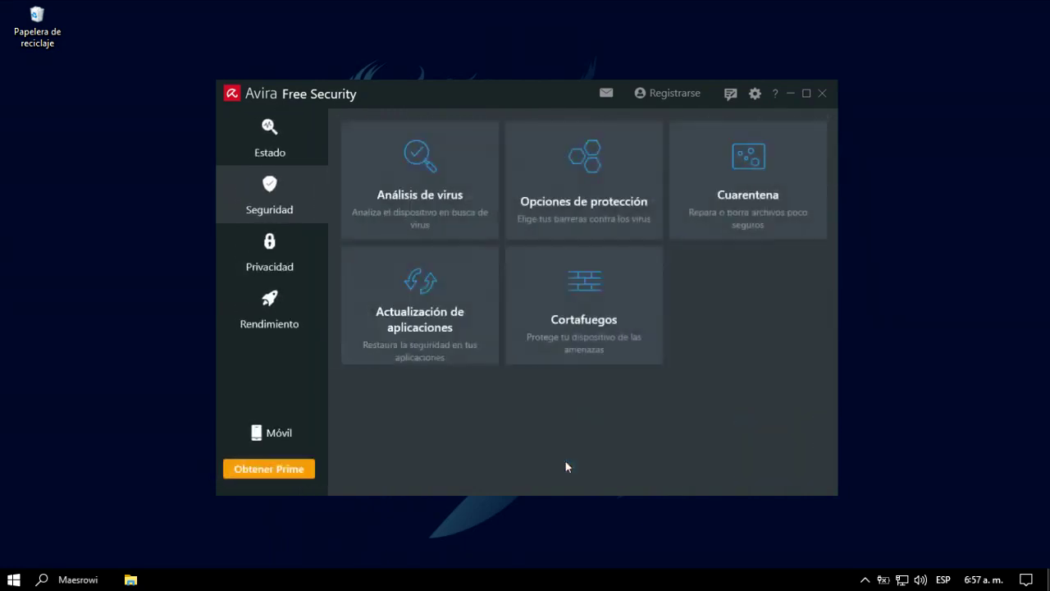
- Open Avira's Privacy section, view its VPN and Passwords pages, and return to the section overview
click(288, 247)
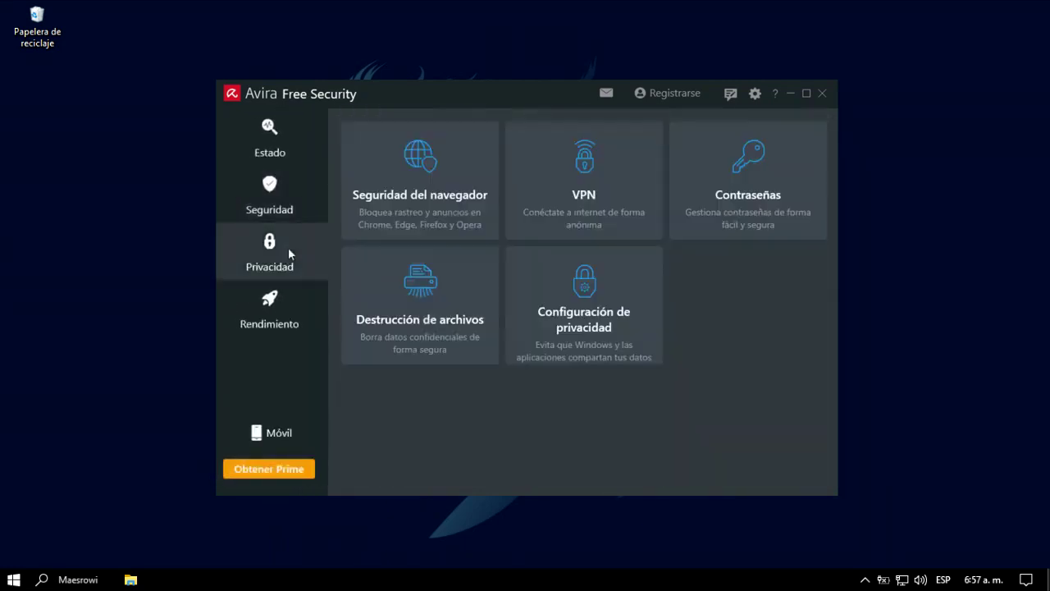
click(561, 213)
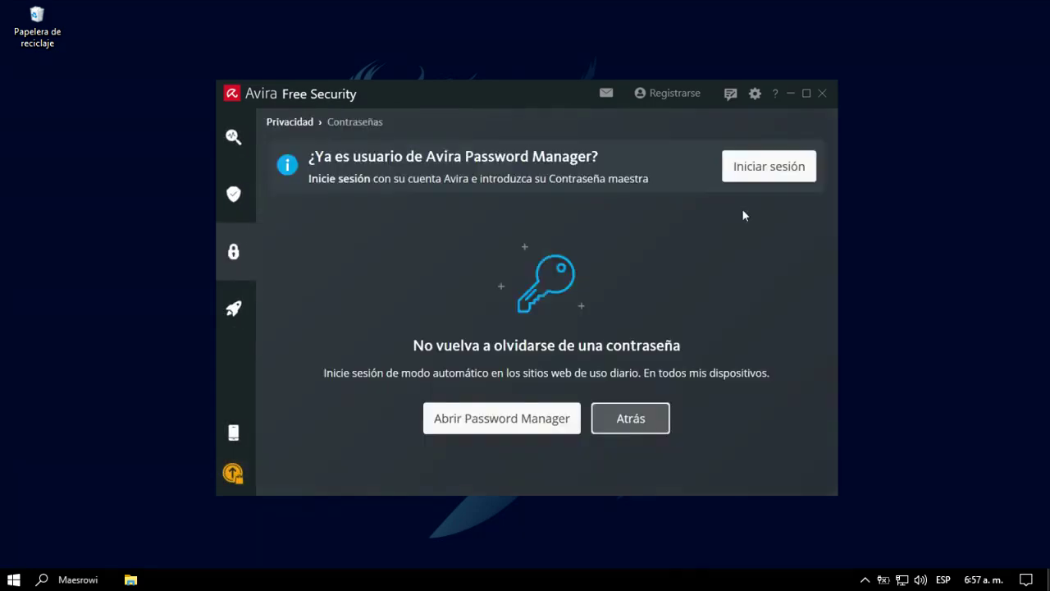
click(630, 419)
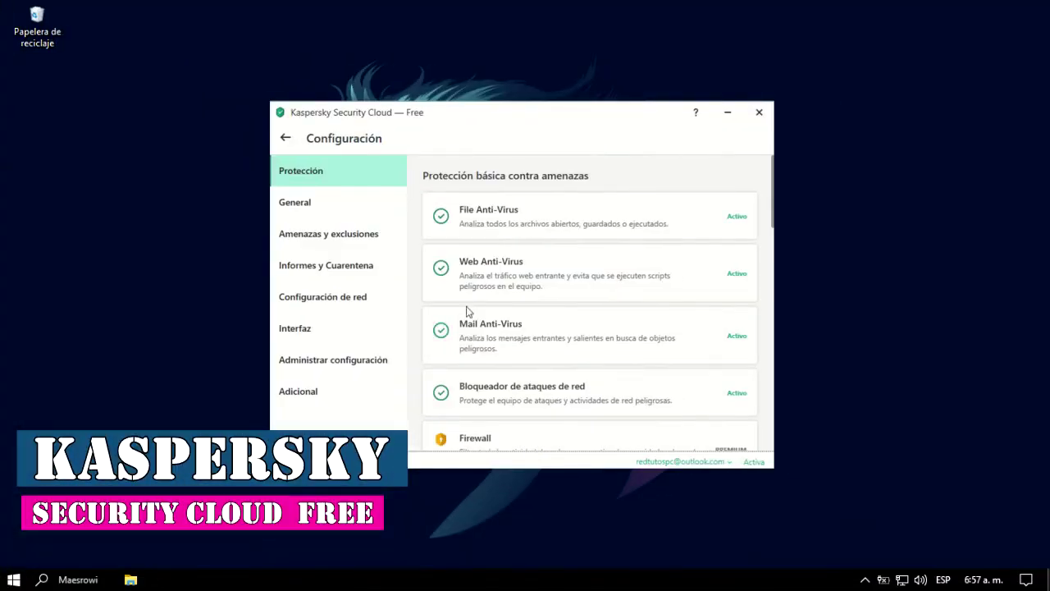
- In Kaspersky Security Cloud, look at the General settings and the password manager page, and return to the main screen
click(336, 219)
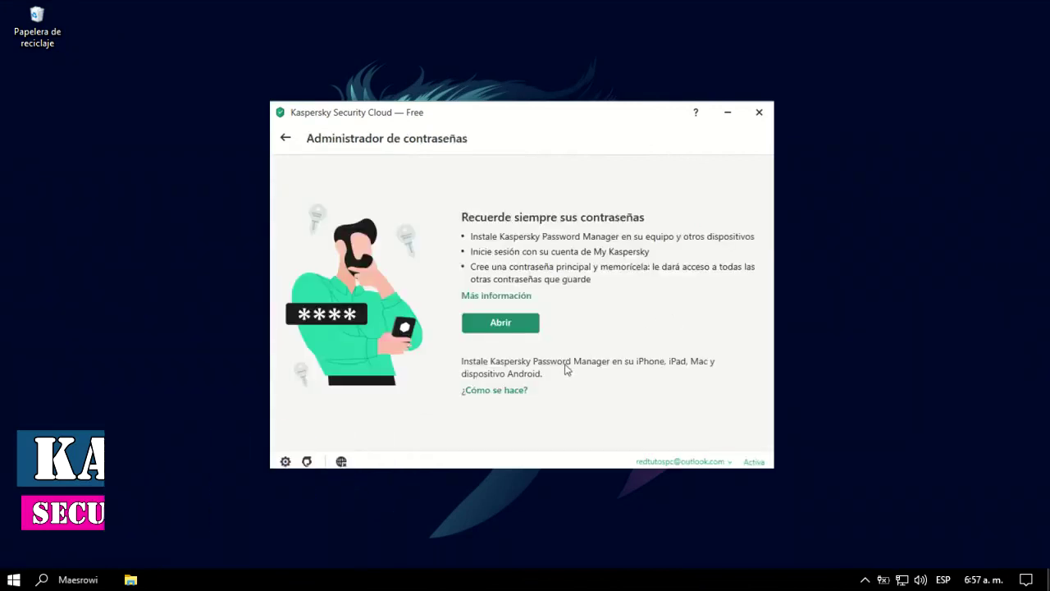
click(285, 138)
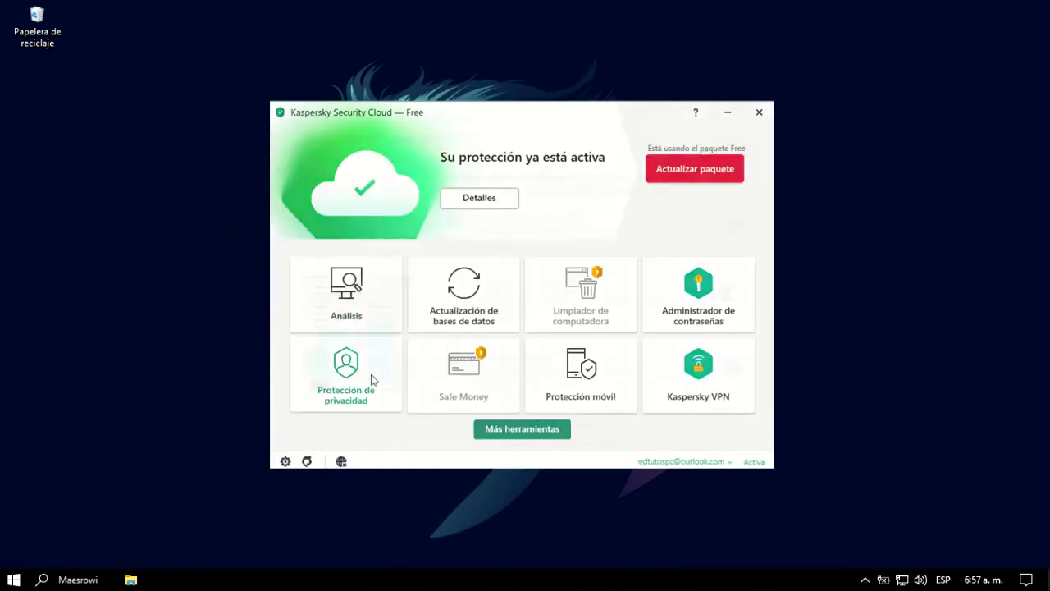
- View Kaspersky's Privacy Protection options and the Kaspersky VPN page, returning to the main screen after each
click(370, 377)
scroll(574, 351, down, 1)
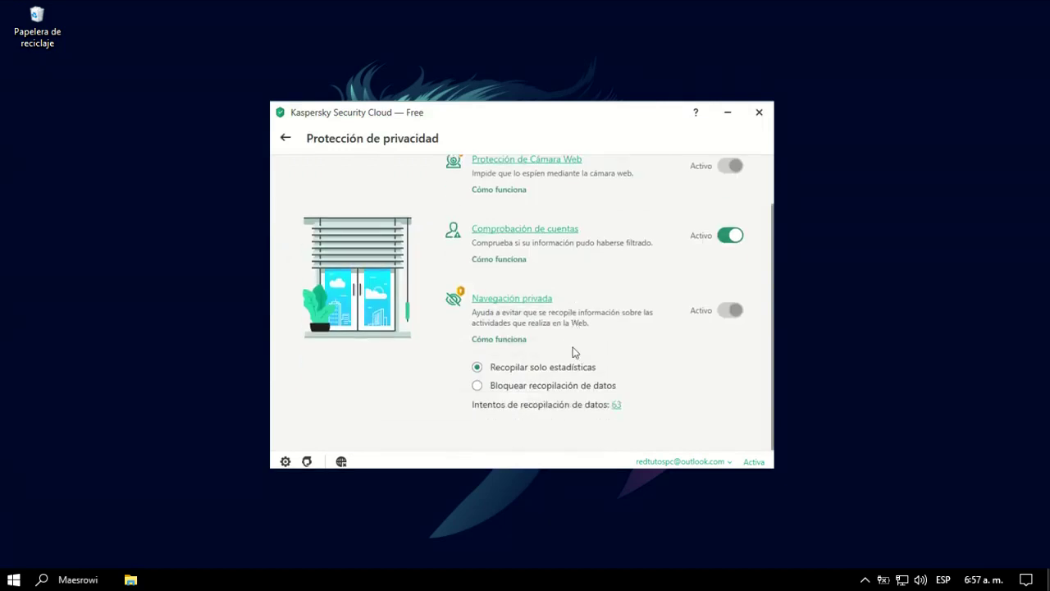
click(286, 144)
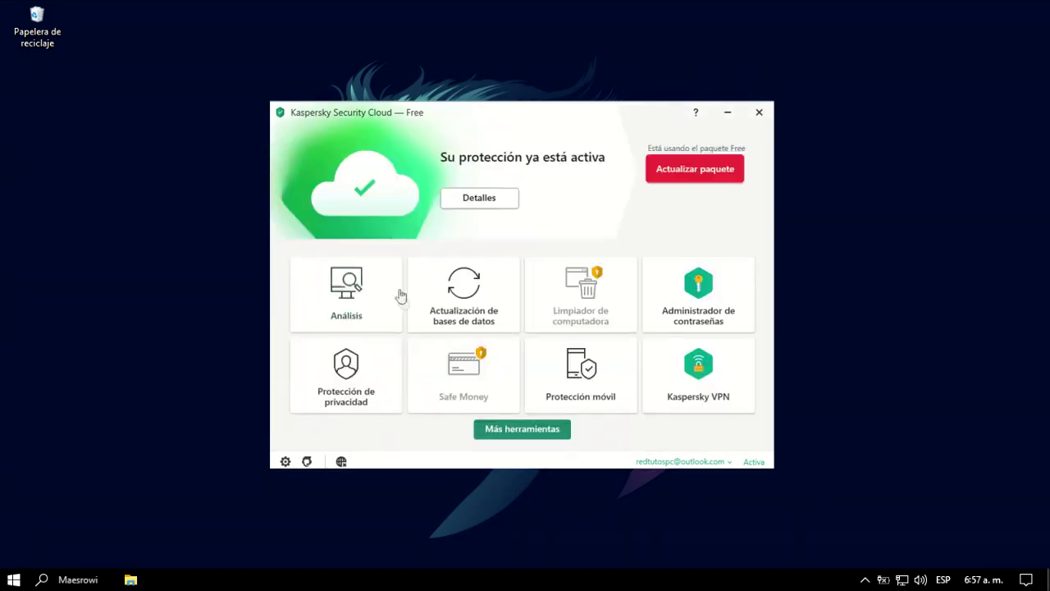
click(677, 385)
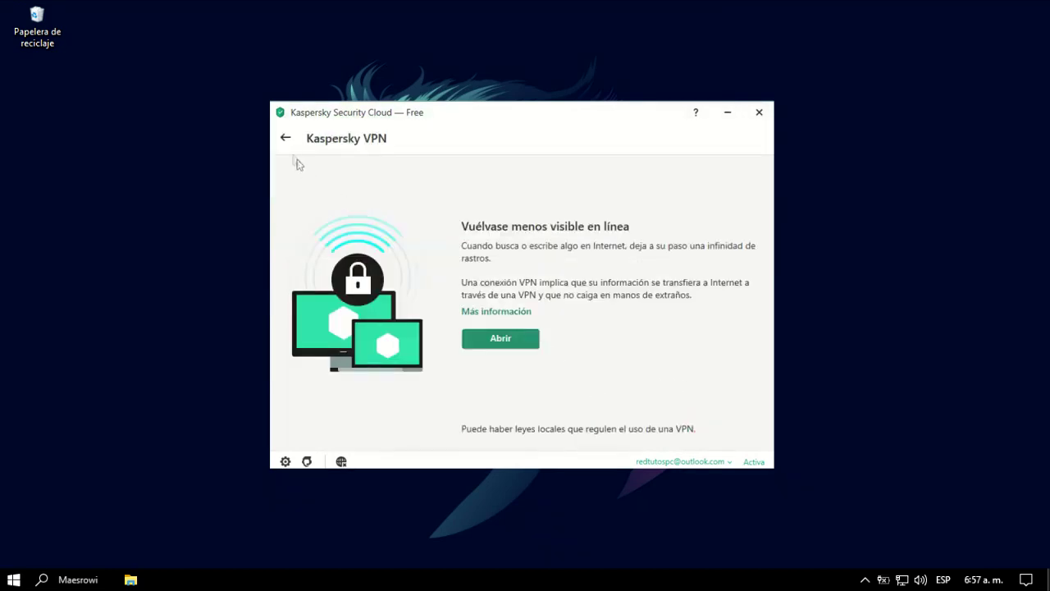
click(286, 139)
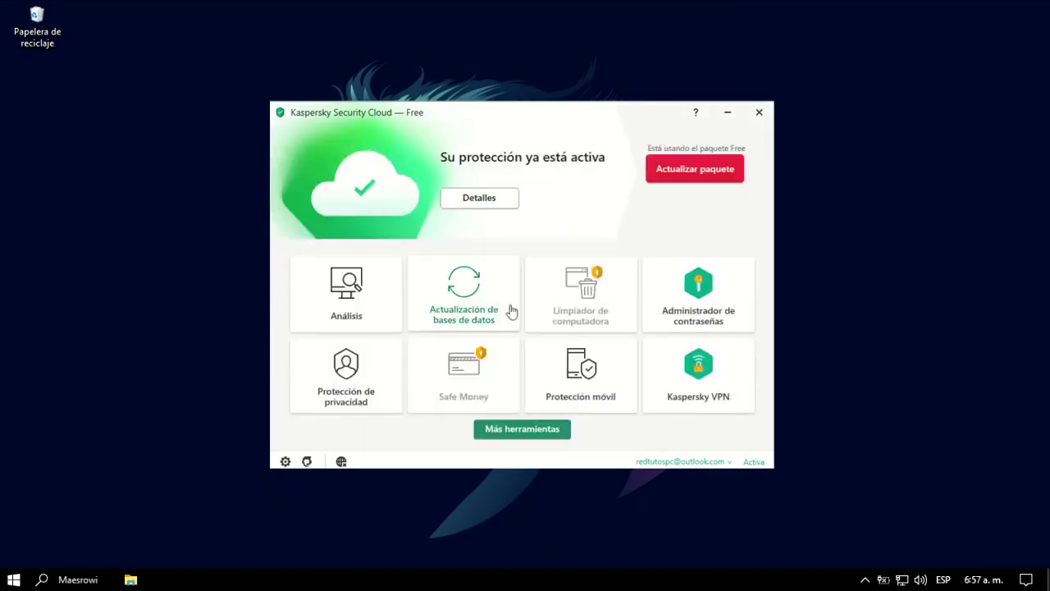
- Show Kaspersky's additional tools, view the Quarantine page, and leave it
click(511, 435)
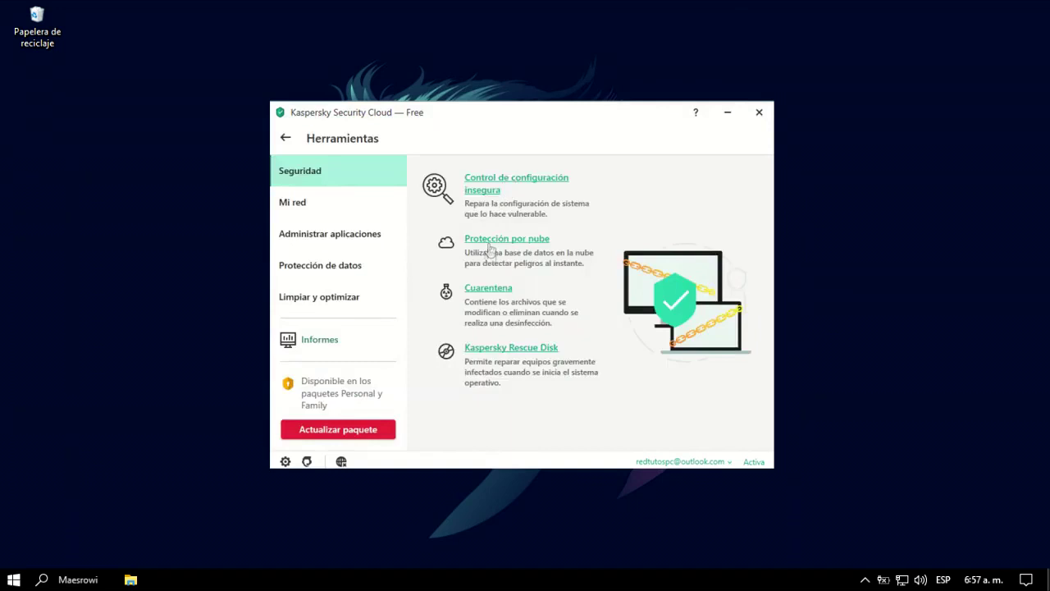
click(487, 289)
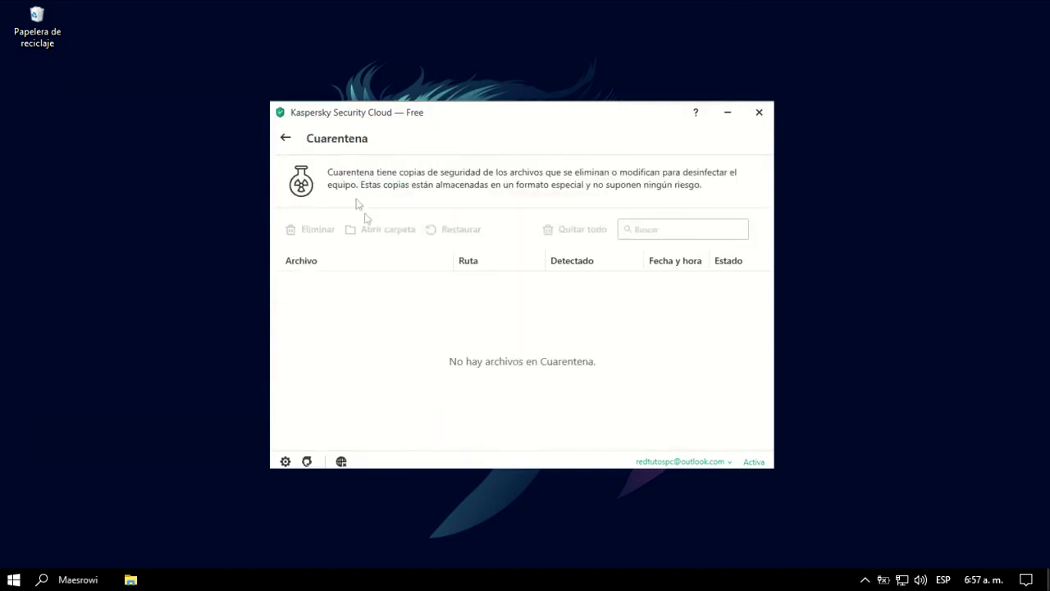
click(286, 139)
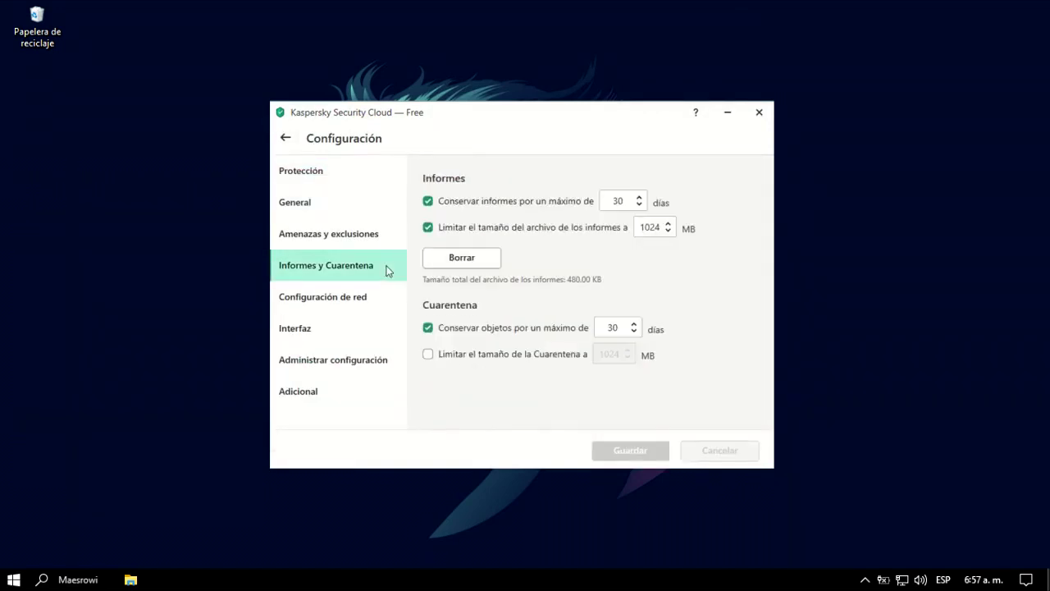
- Look through Kaspersky's Interface and Additional settings, and return to the main screen
click(368, 329)
scroll(509, 320, down, 4)
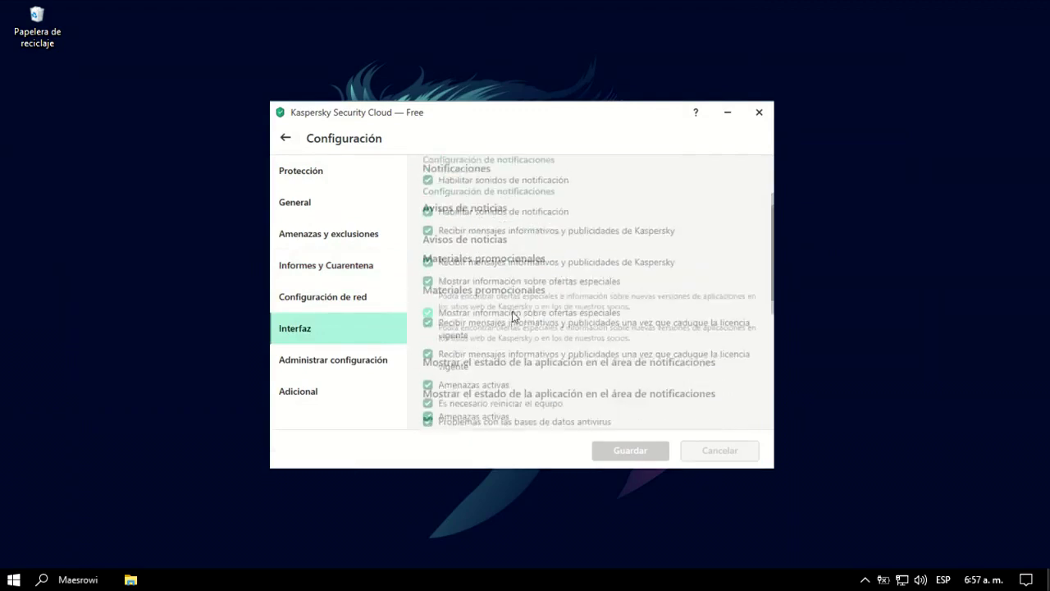
scroll(515, 316, down, 3)
click(382, 397)
scroll(535, 328, down, 5)
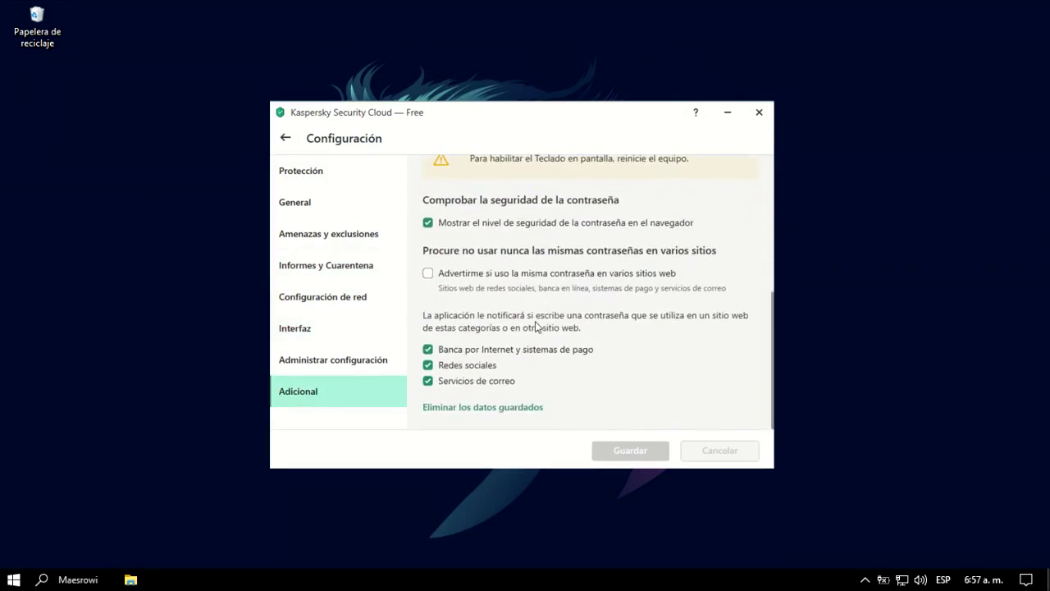
click(285, 137)
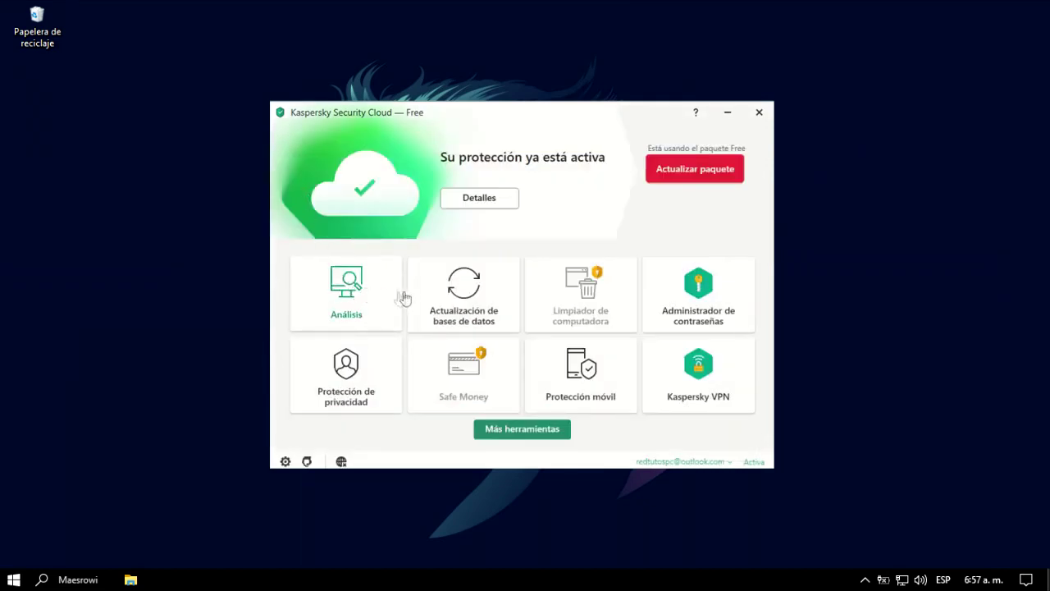
- Look through all of Kaspersky's scan types, return to the main screen, and open the database update page
click(368, 307)
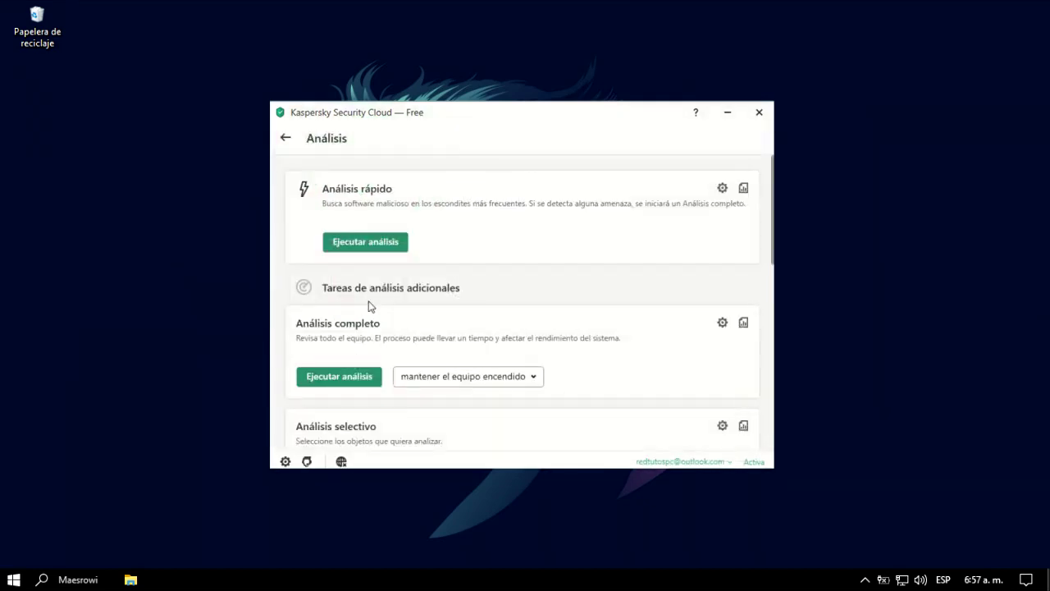
scroll(547, 273, down, 10)
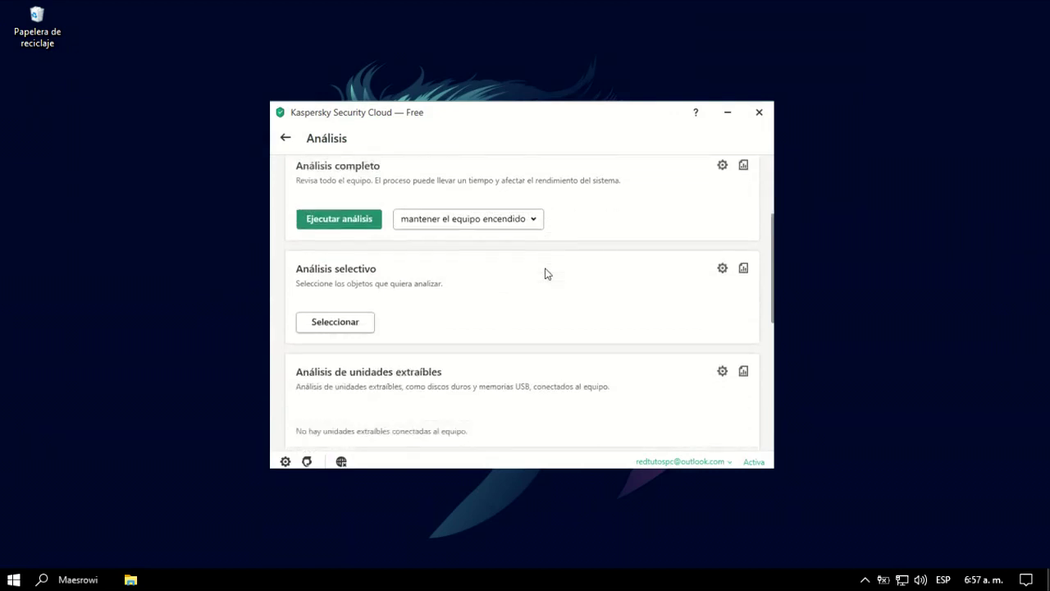
scroll(547, 273, down, 1)
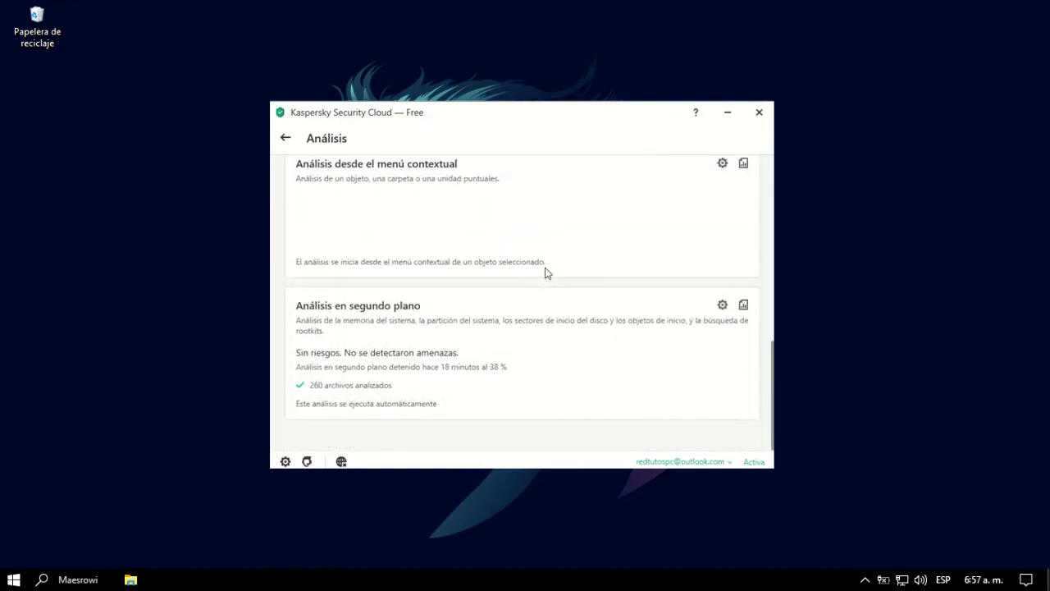
click(285, 138)
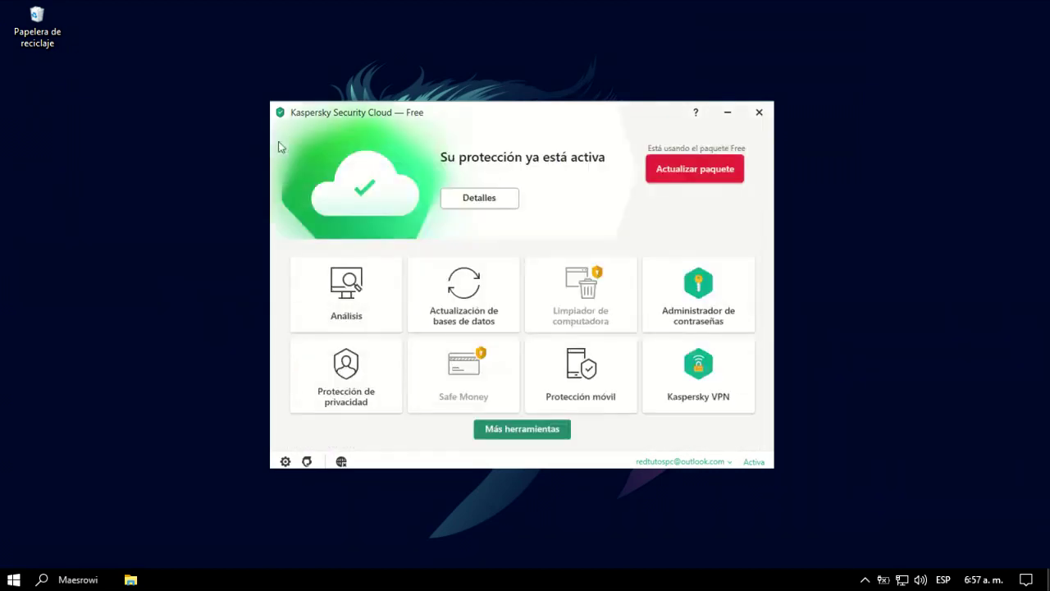
click(475, 313)
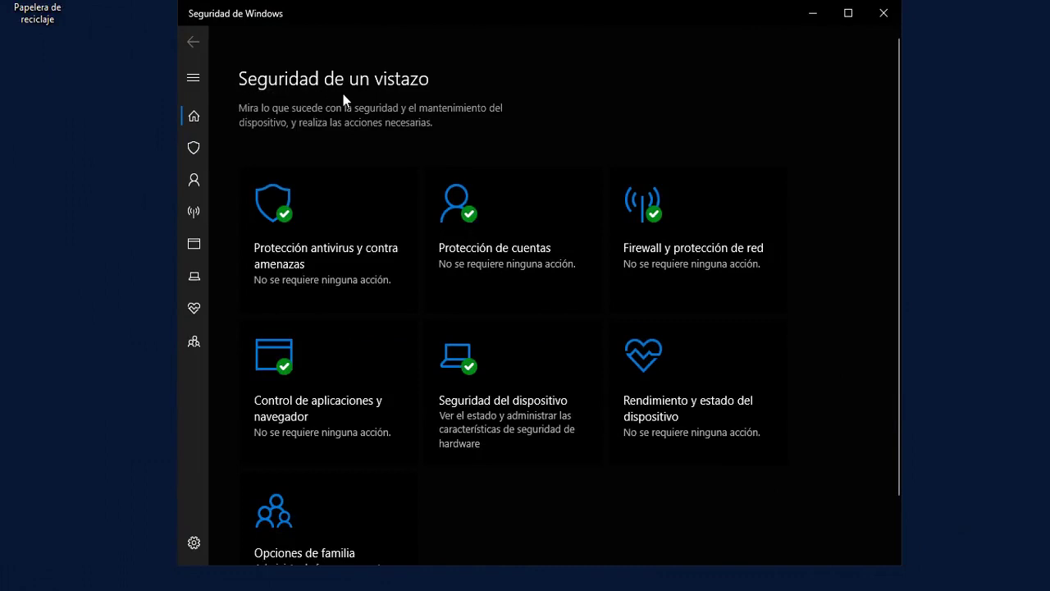
- Switch to Windows Security and expand its navigation to list the names of all protection sections
click(193, 82)
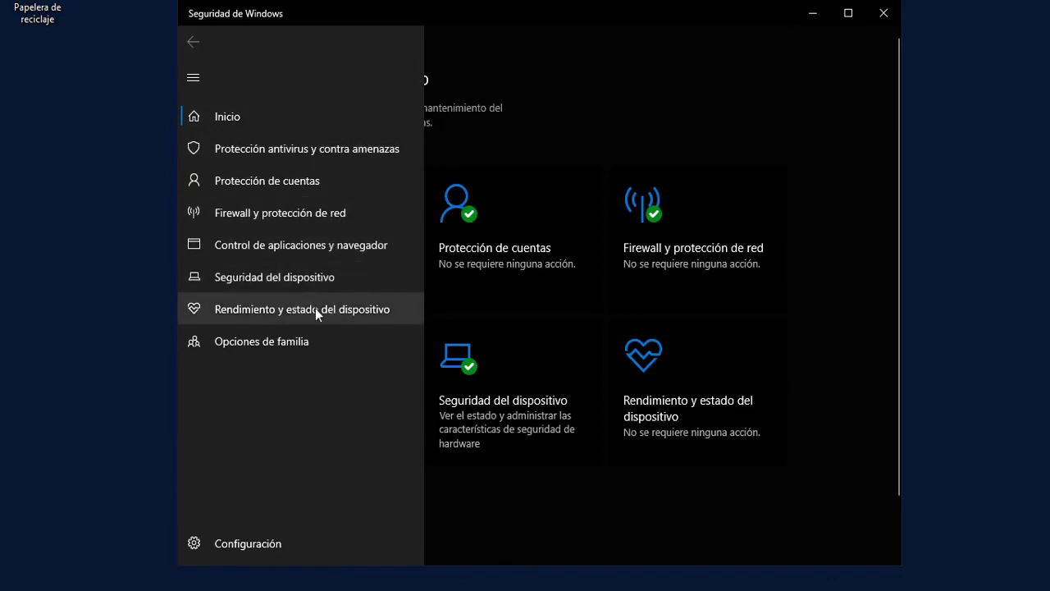
- Open the exploit protection settings under app and browser control, maximize the window, and look through the system settings
click(308, 250)
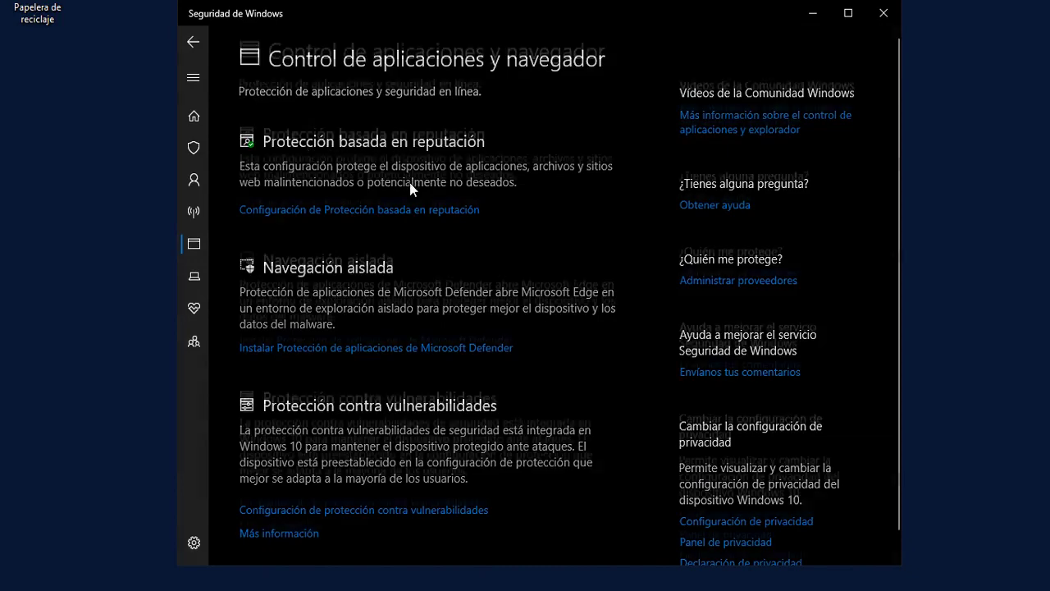
scroll(409, 182, down, 1)
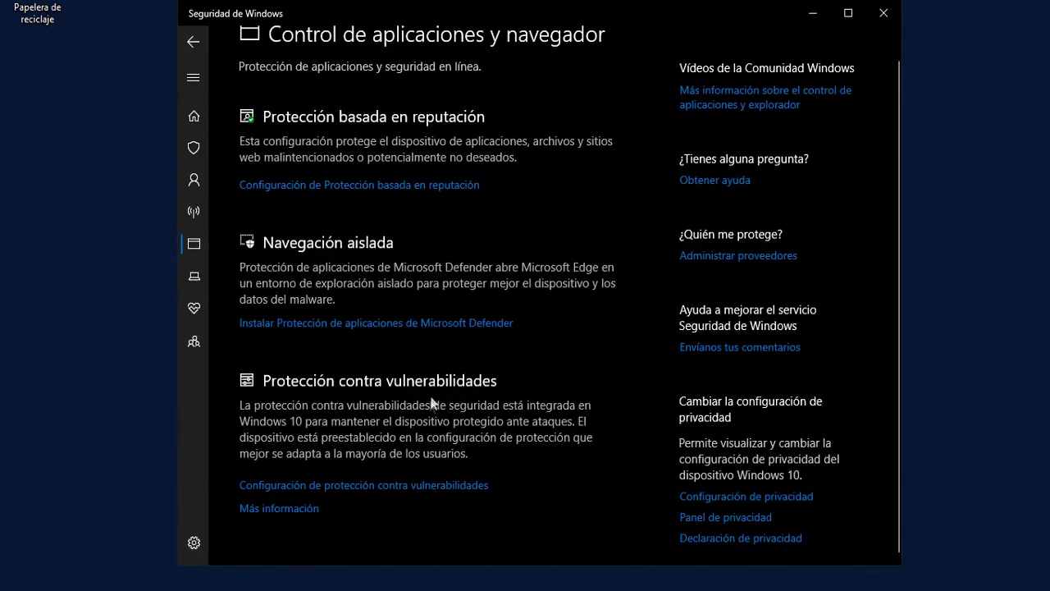
click(410, 485)
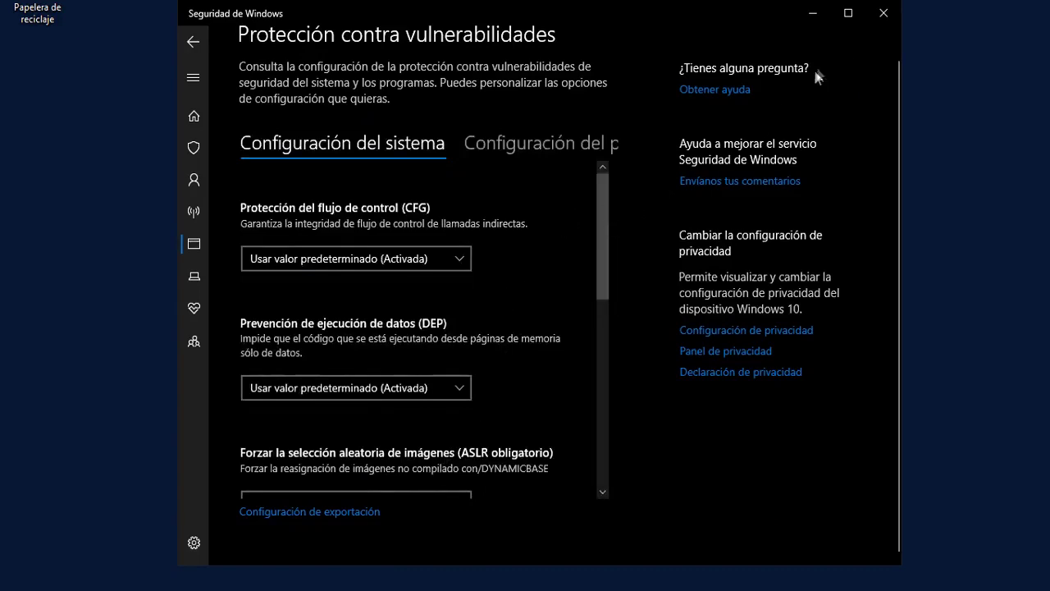
click(849, 15)
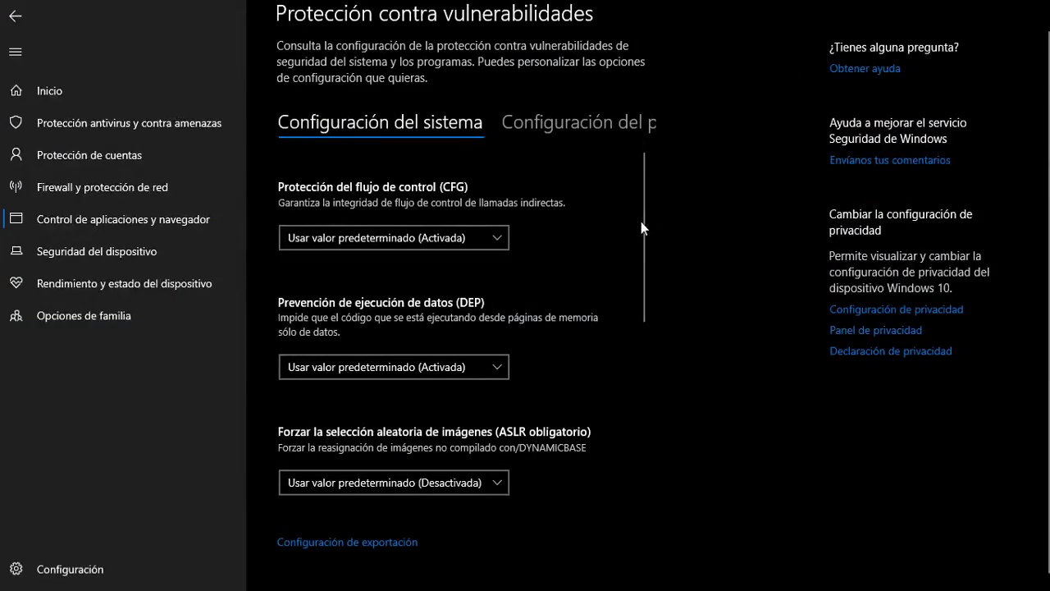
scroll(641, 256, down, 1)
scroll(641, 261, up, 1)
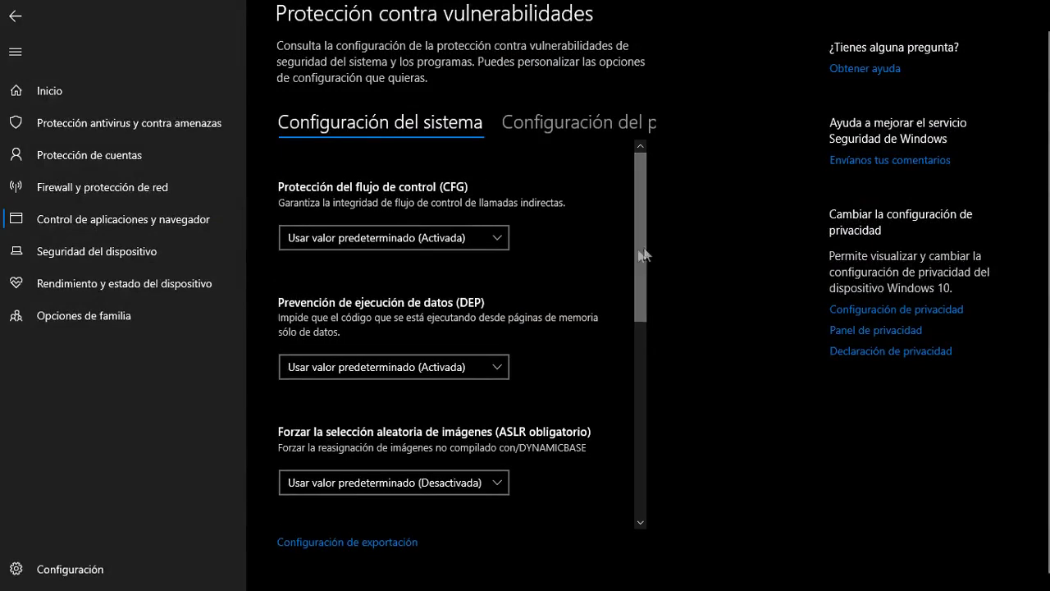
scroll(428, 248, down, 5)
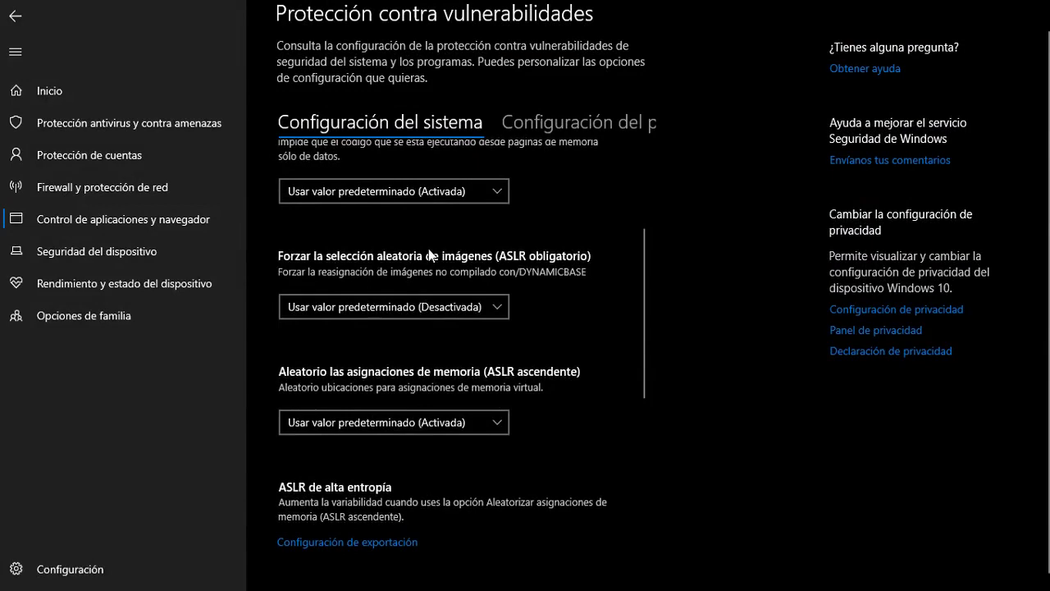
scroll(428, 251, down, 8)
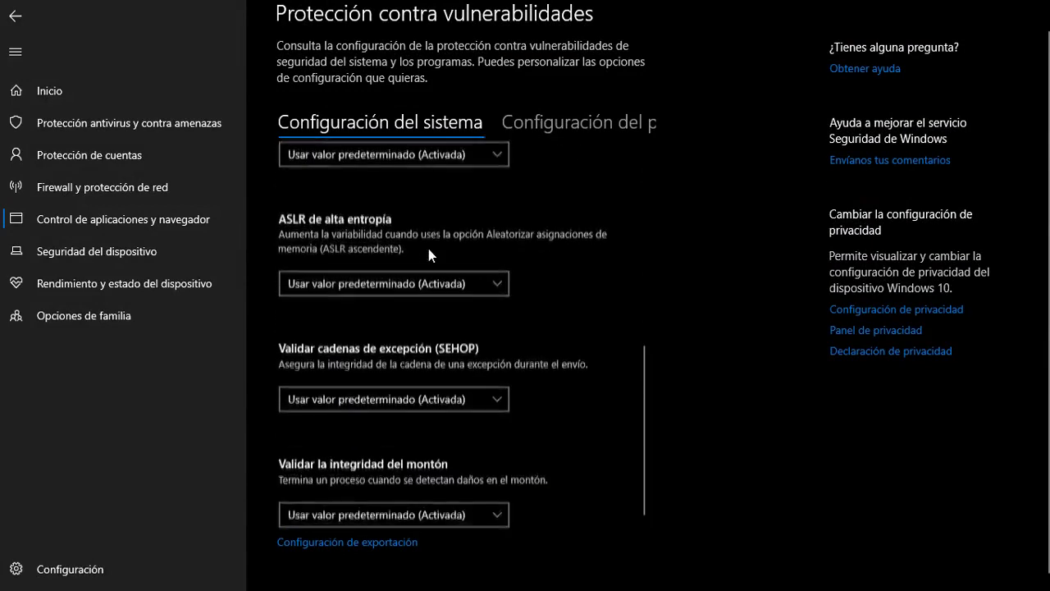
- View the account protection page, then open the virus and threat protection settings and look through their protection options
click(166, 160)
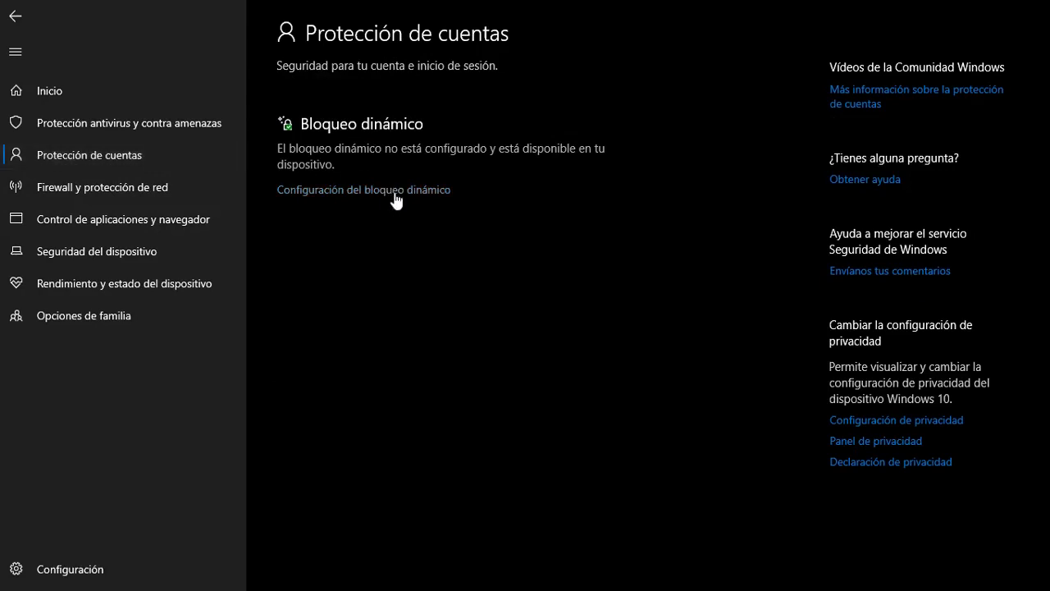
click(133, 128)
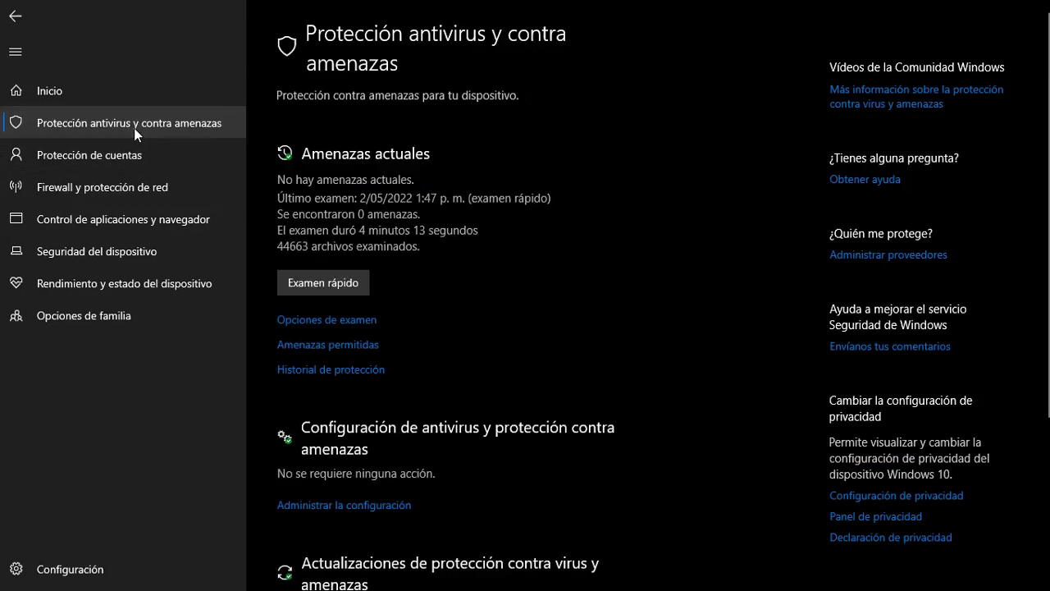
scroll(537, 215, down, 3)
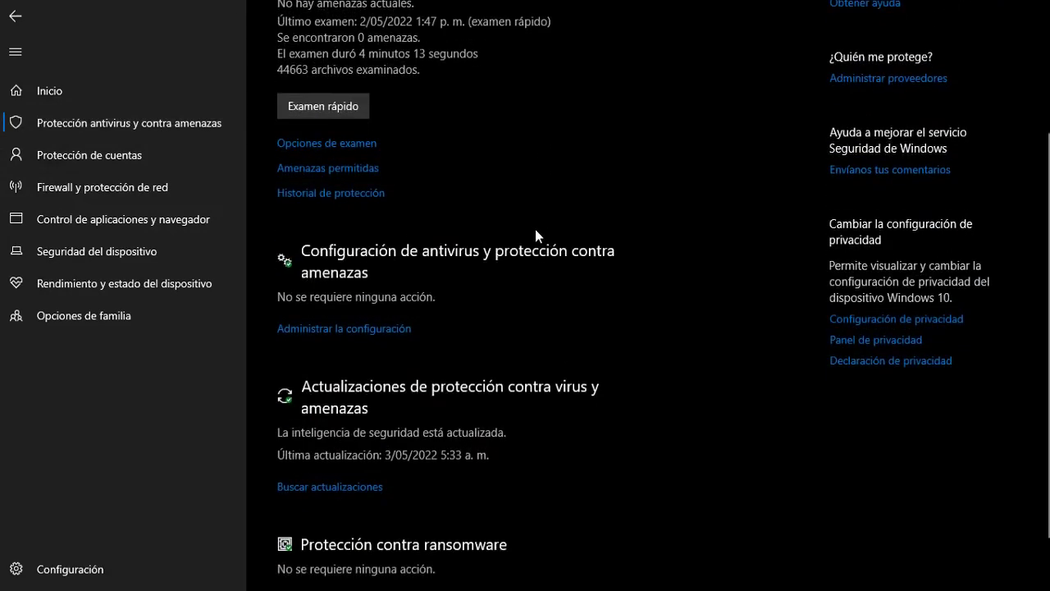
click(392, 329)
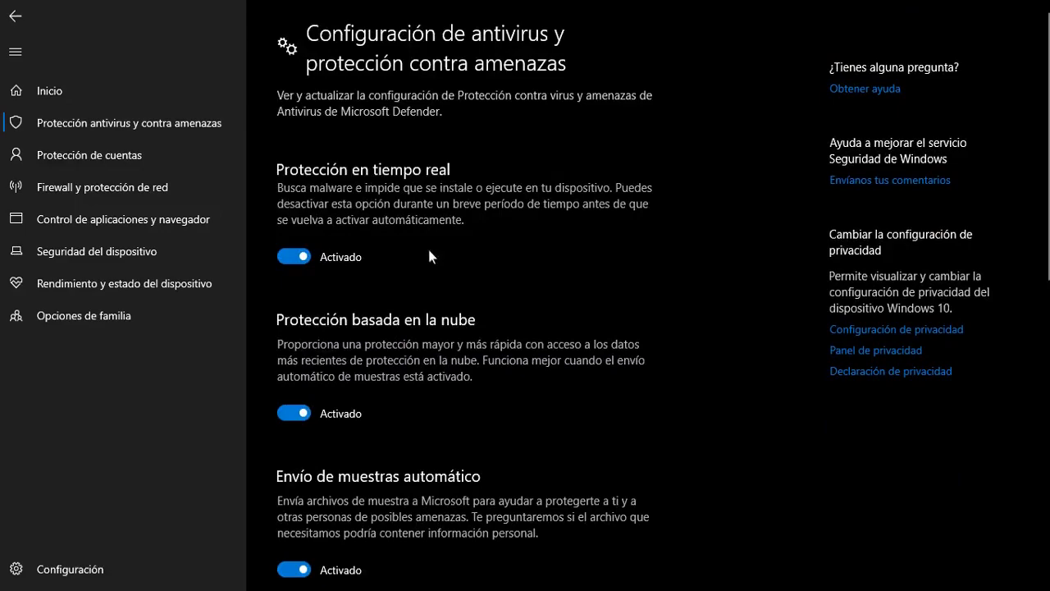
scroll(428, 255, down, 5)
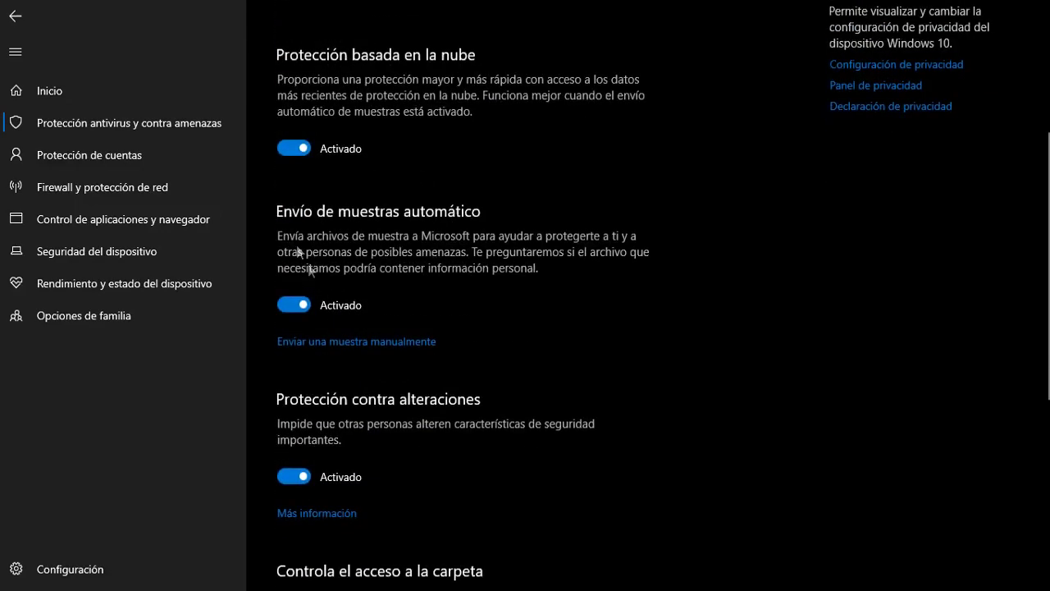
scroll(405, 246, down, 3)
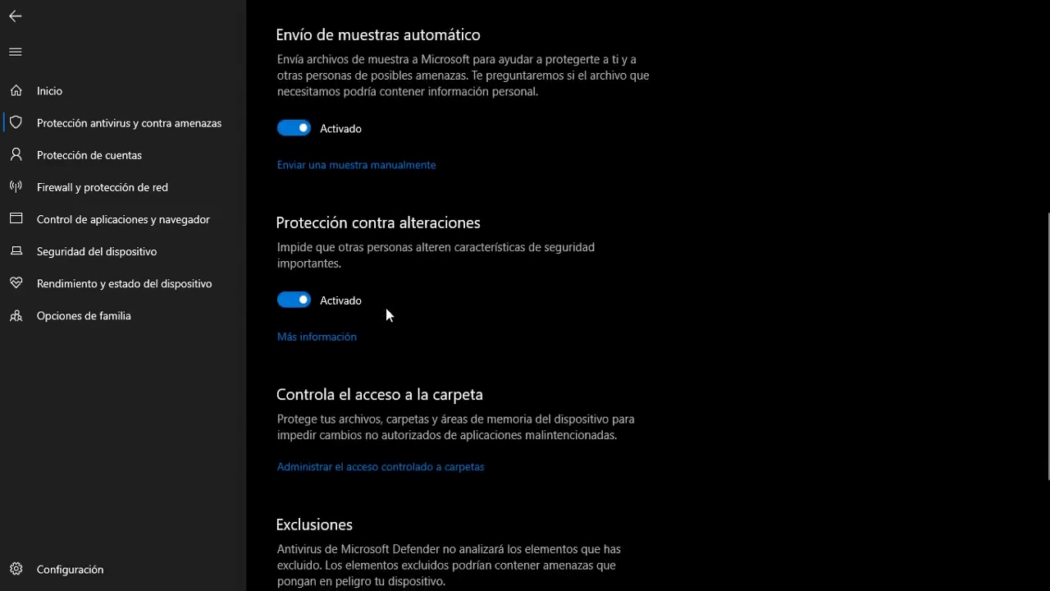
scroll(465, 238, down, 2)
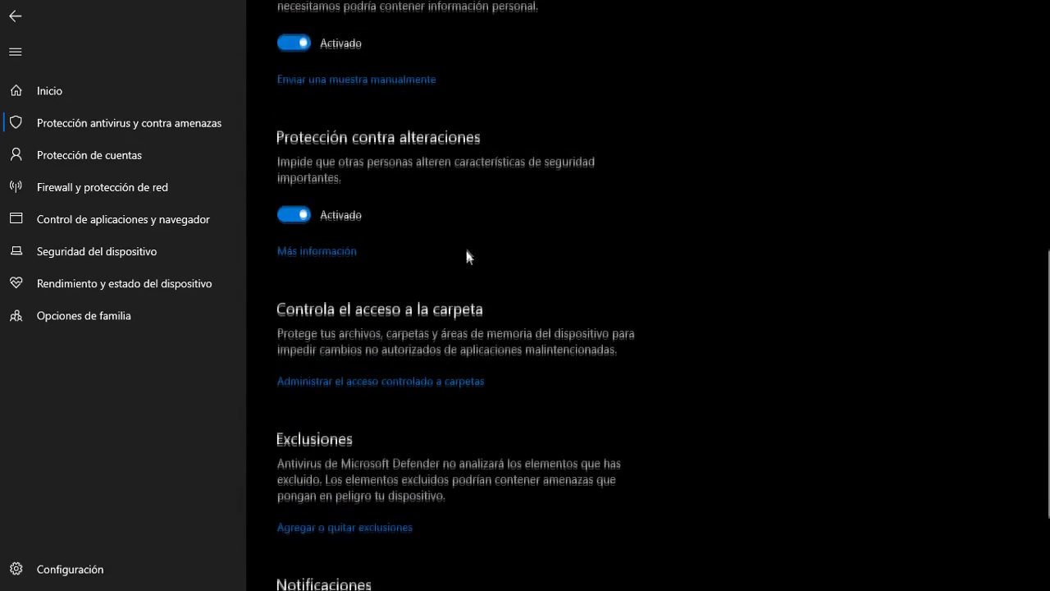
- Open the controlled folder access management page and turn on controlled folder access
scroll(343, 323, down, 3)
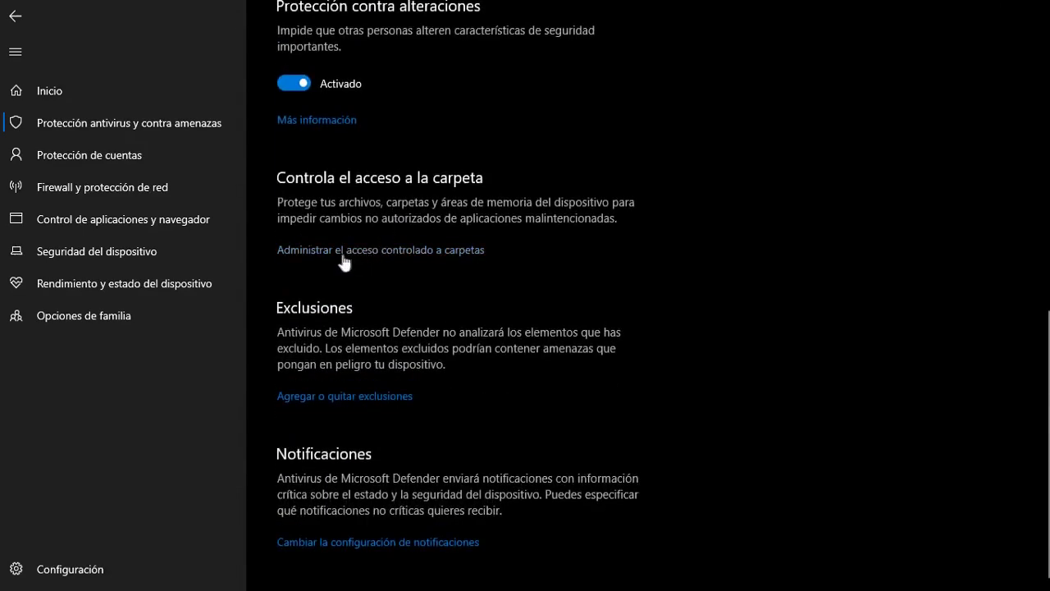
click(350, 252)
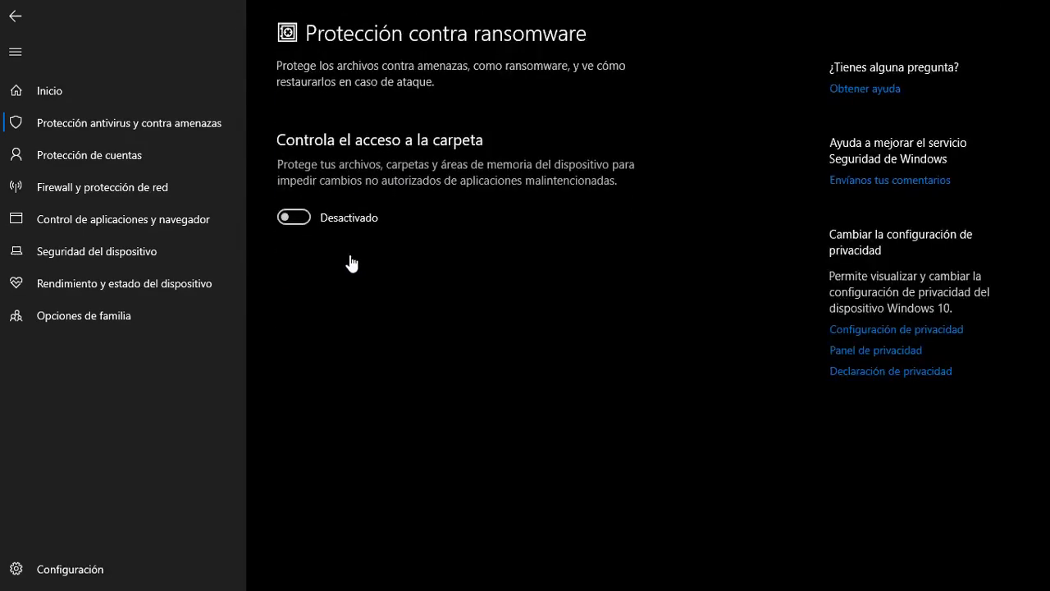
click(297, 218)
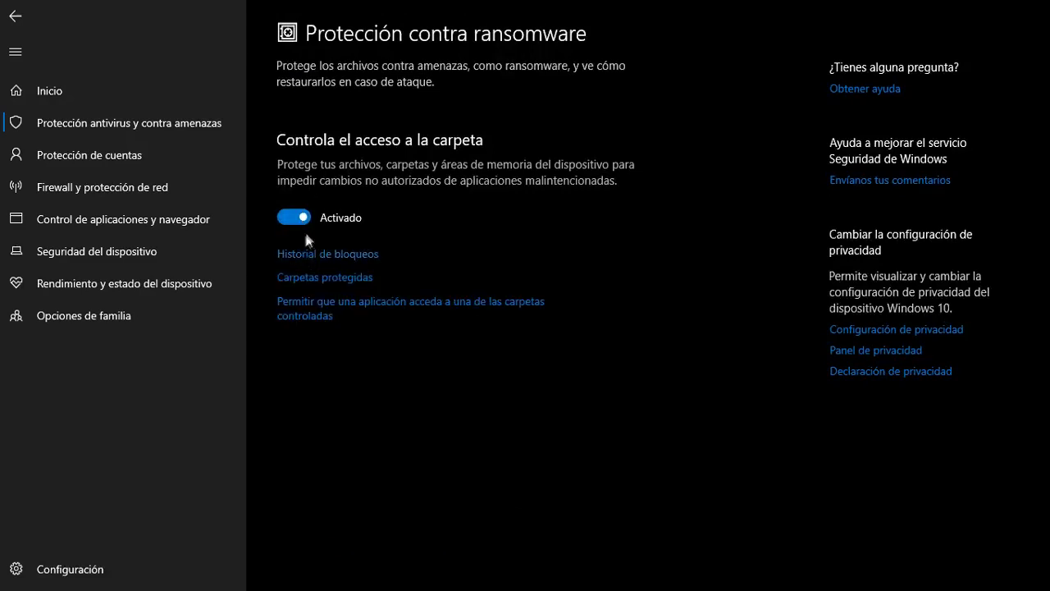
- Look through the list of protected folders and return to the ransomware protection page
click(326, 279)
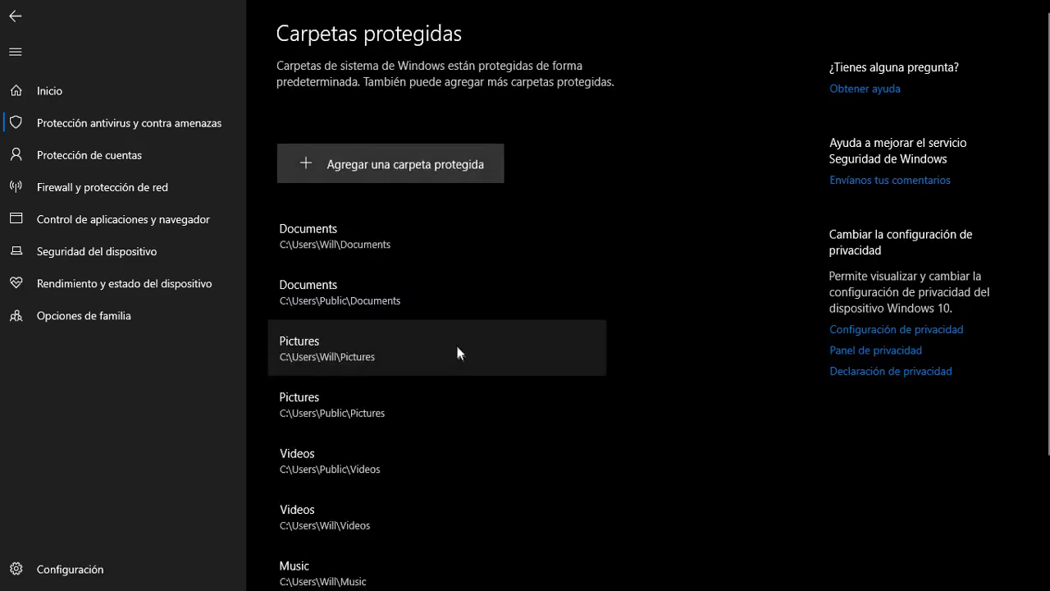
scroll(406, 296, down, 3)
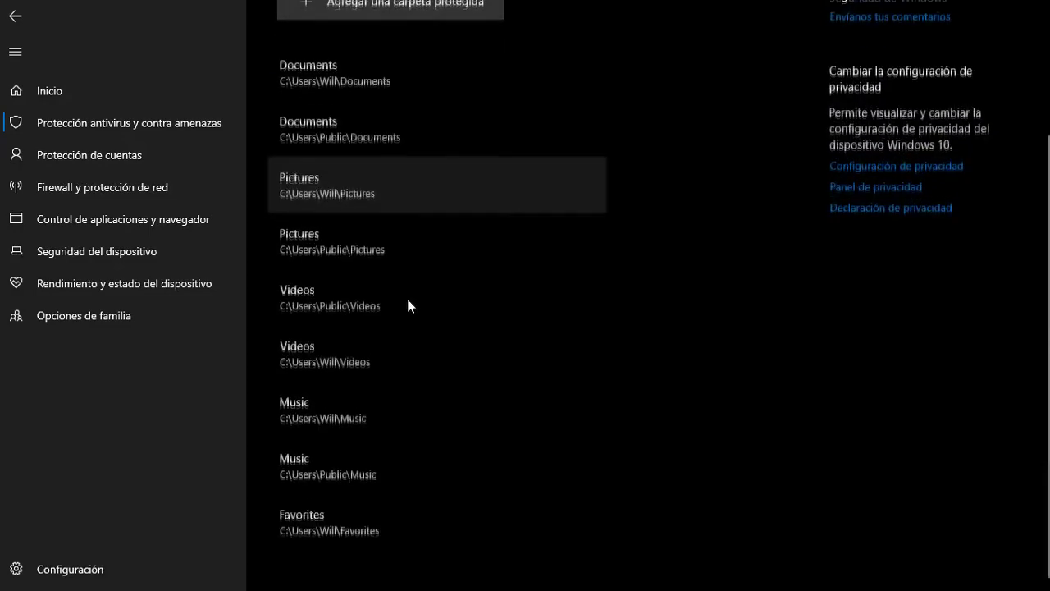
scroll(407, 303, up, 1)
scroll(408, 308, up, 2)
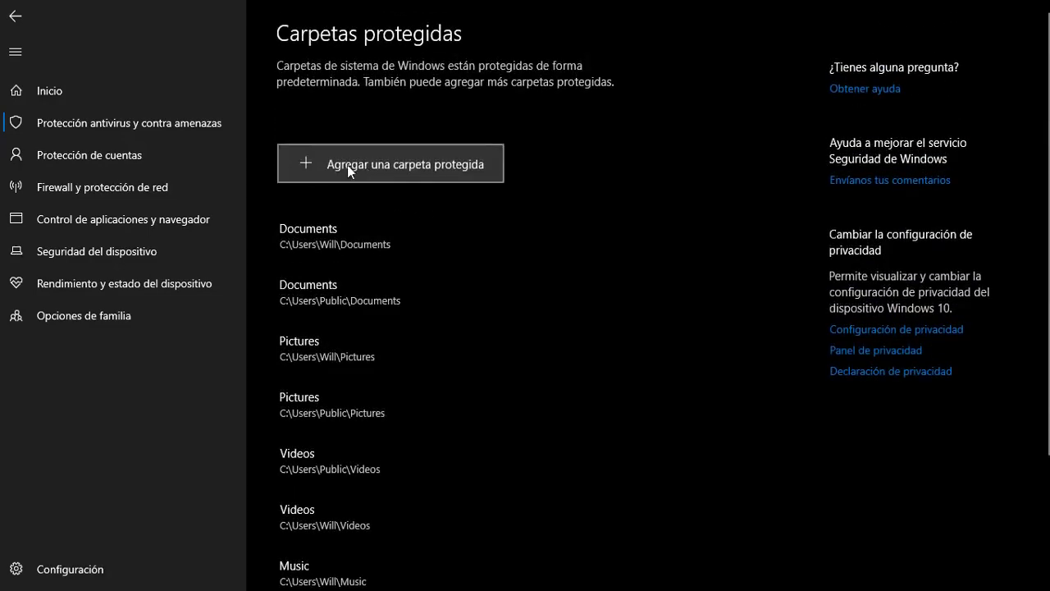
click(15, 16)
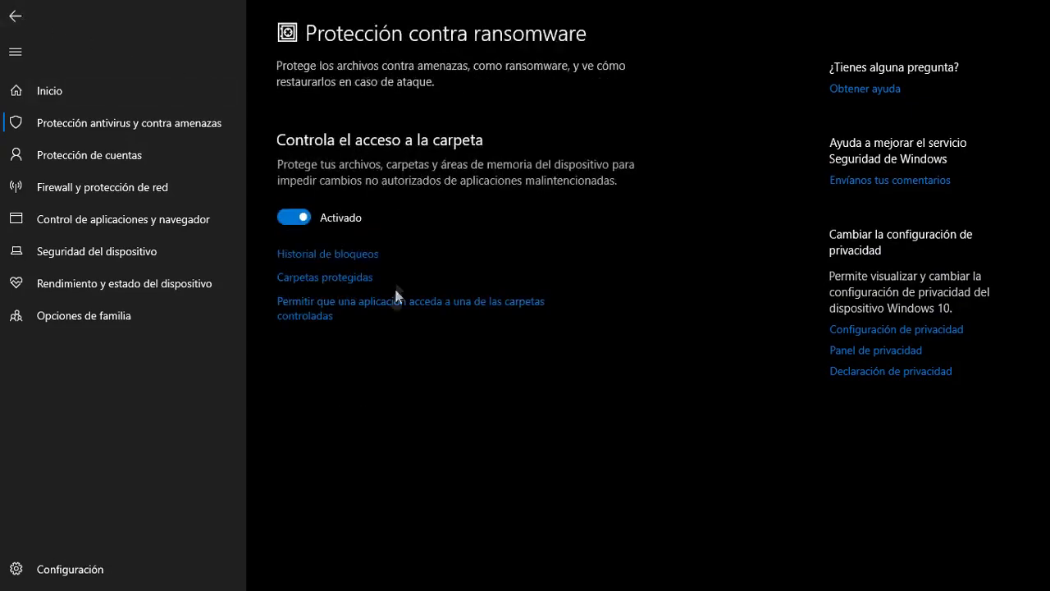